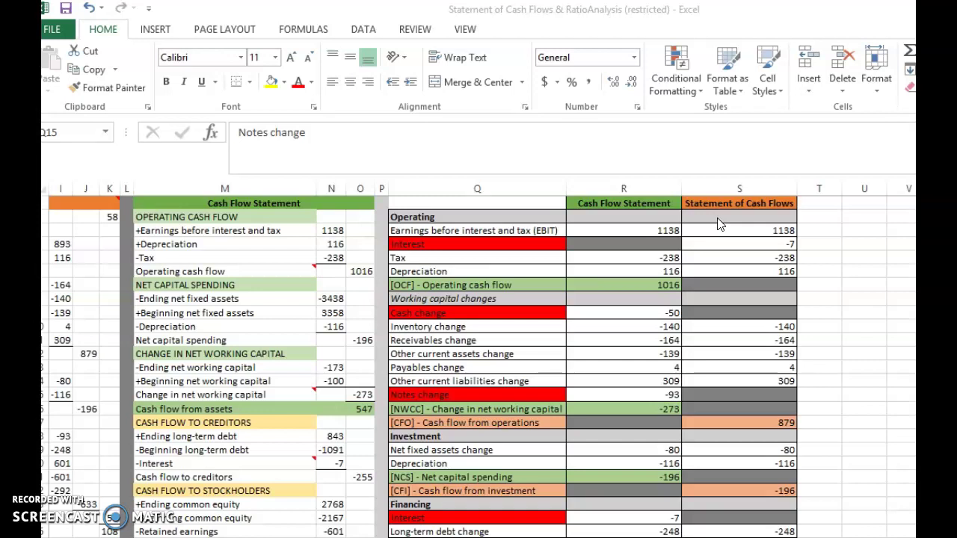
# Step: Examine the Interest rows in the Operating and Financing sections, including the Statement of Cash Flows value in S4
pyautogui.click(435, 246)
pyautogui.click(435, 246)
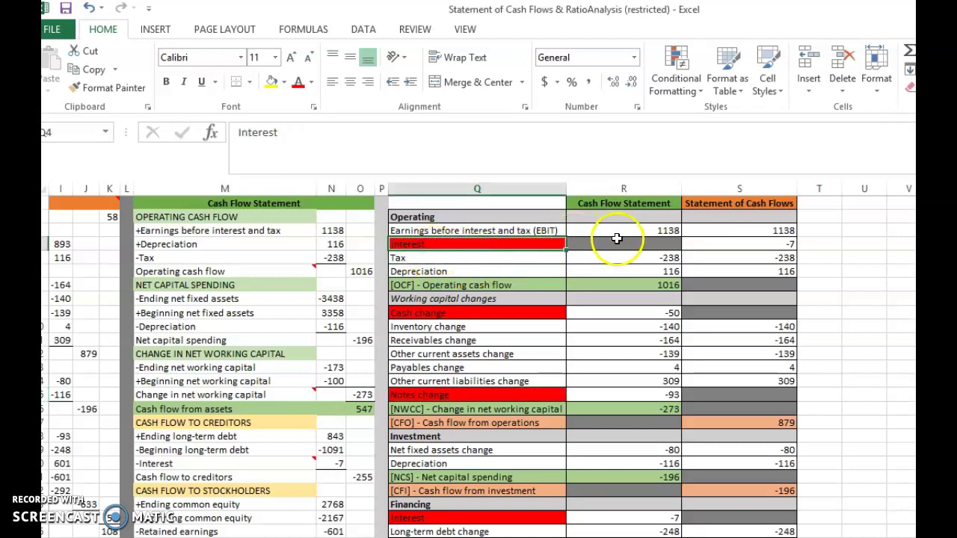
pyautogui.click(765, 245)
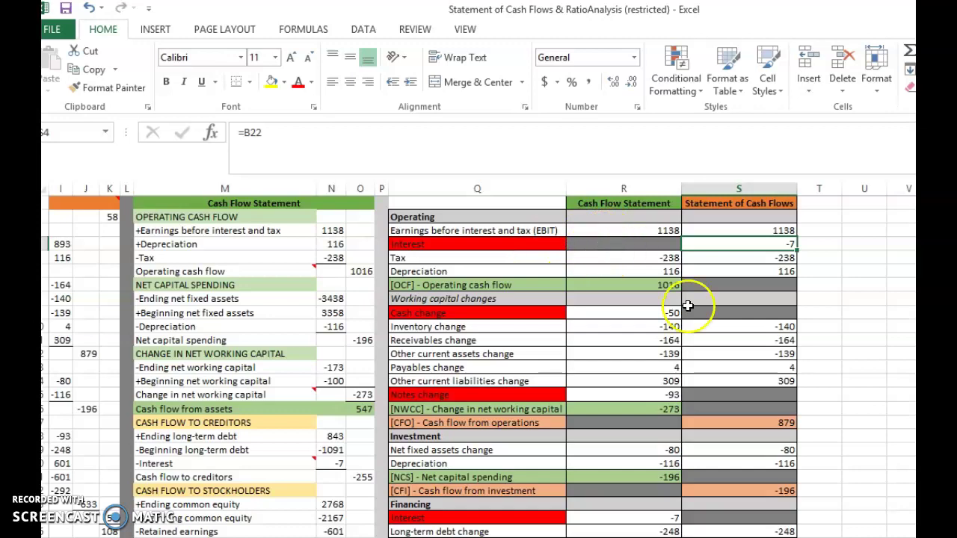
pyautogui.scroll(-3, 478, 367)
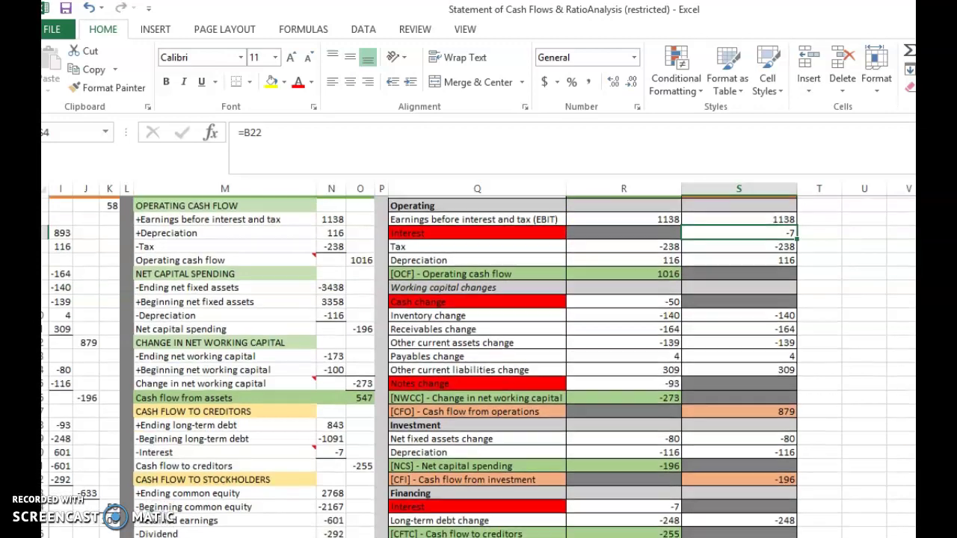
pyautogui.scroll(-1, 479, 366)
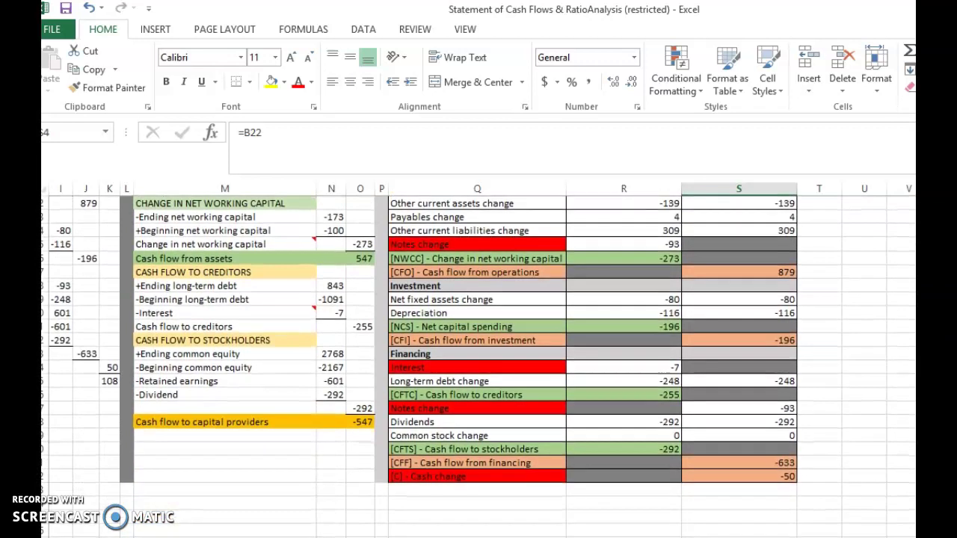
pyautogui.click(438, 367)
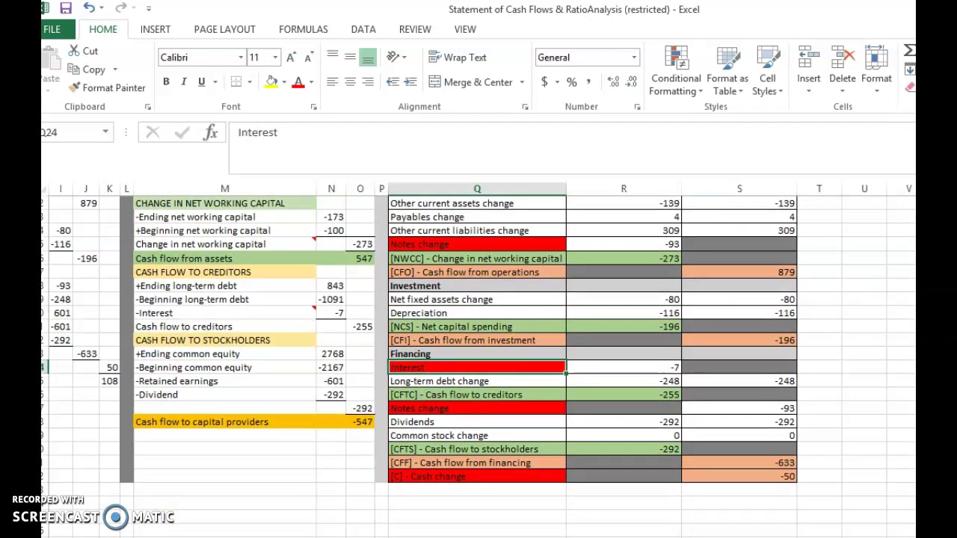
# Step: Compare the Cash change row under working capital changes across both statement columns and relate R9 to the change in net working capital
pyautogui.scroll(4, 478, 366)
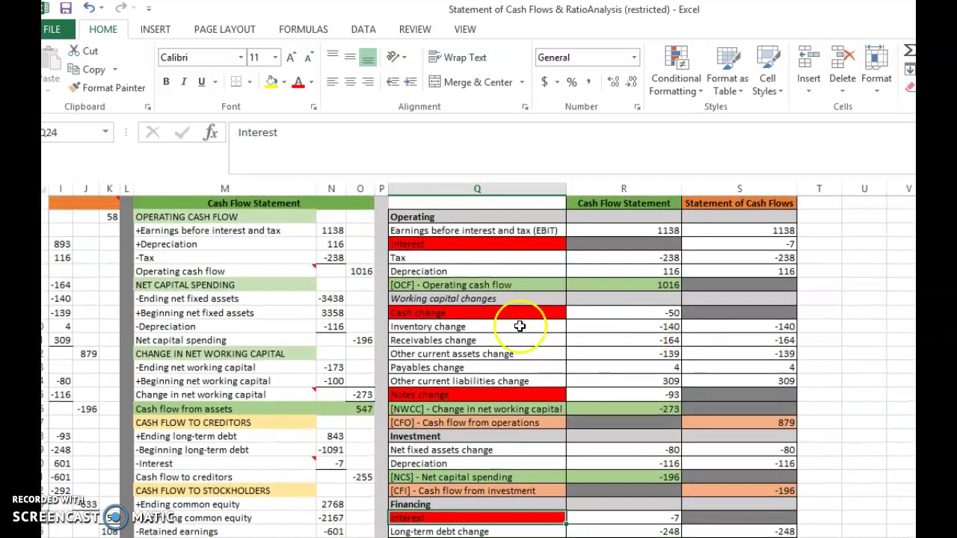
pyautogui.click(437, 315)
pyautogui.click(487, 315)
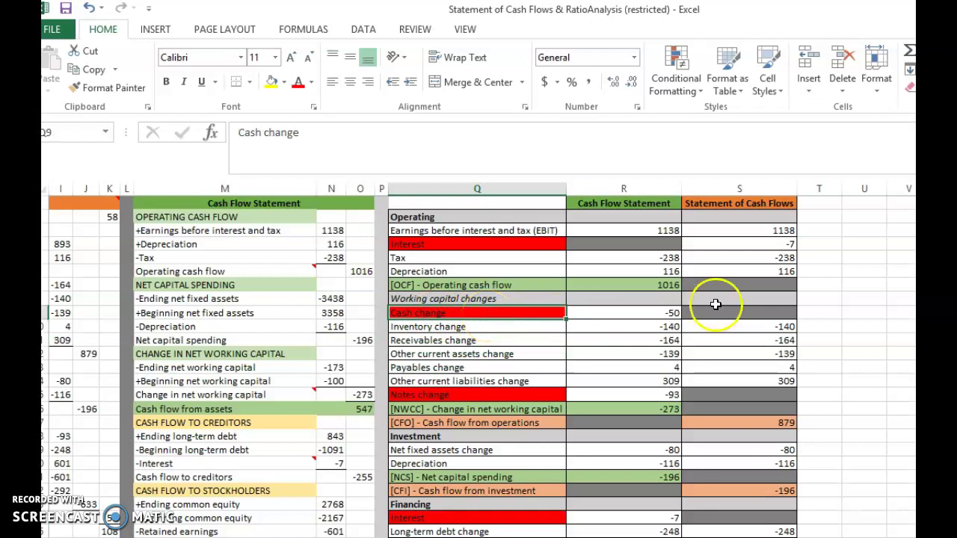
pyautogui.click(744, 314)
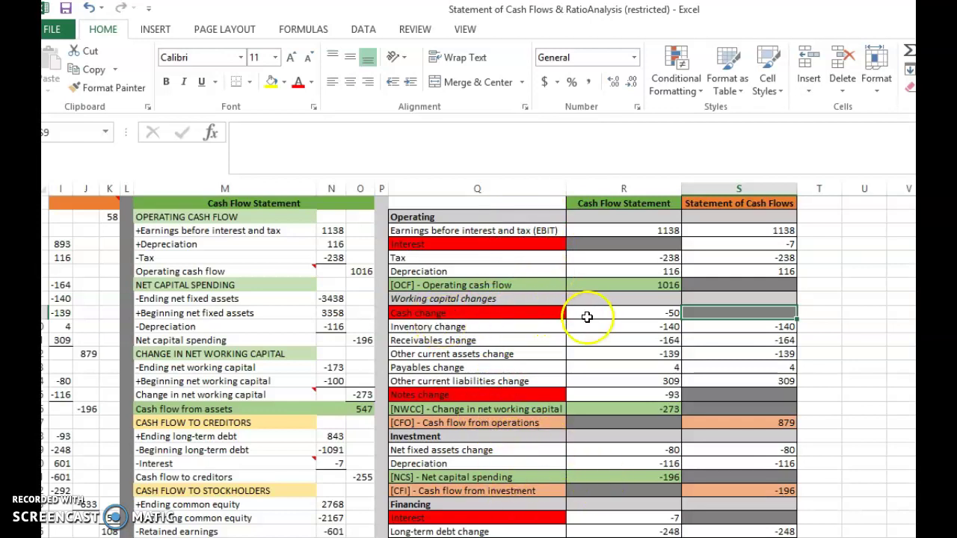
pyautogui.click(622, 204)
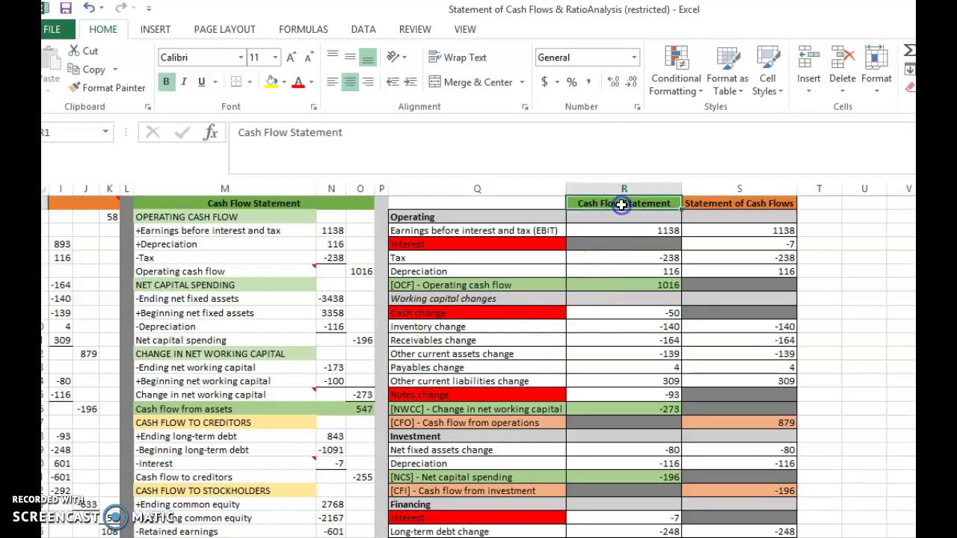
pyautogui.click(611, 314)
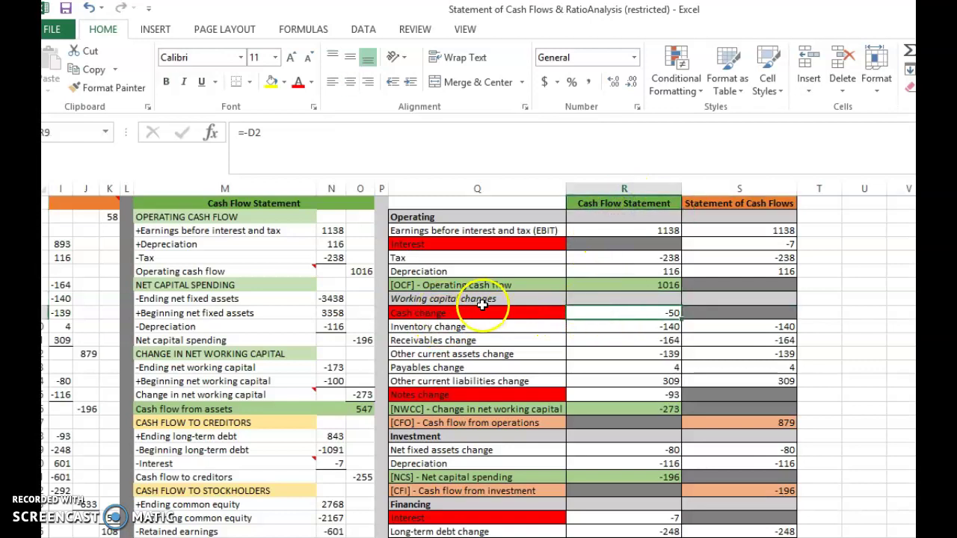
pyautogui.click(442, 317)
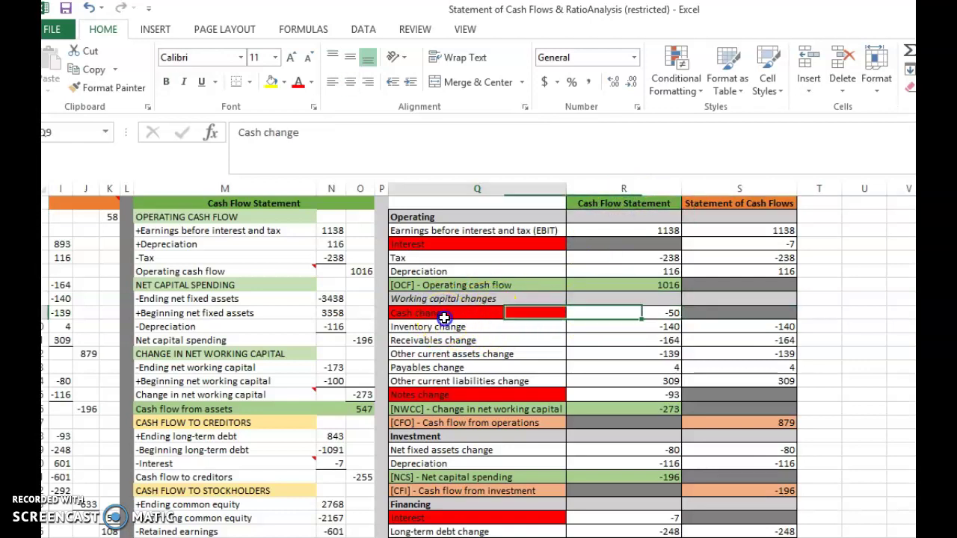
pyautogui.click(601, 313)
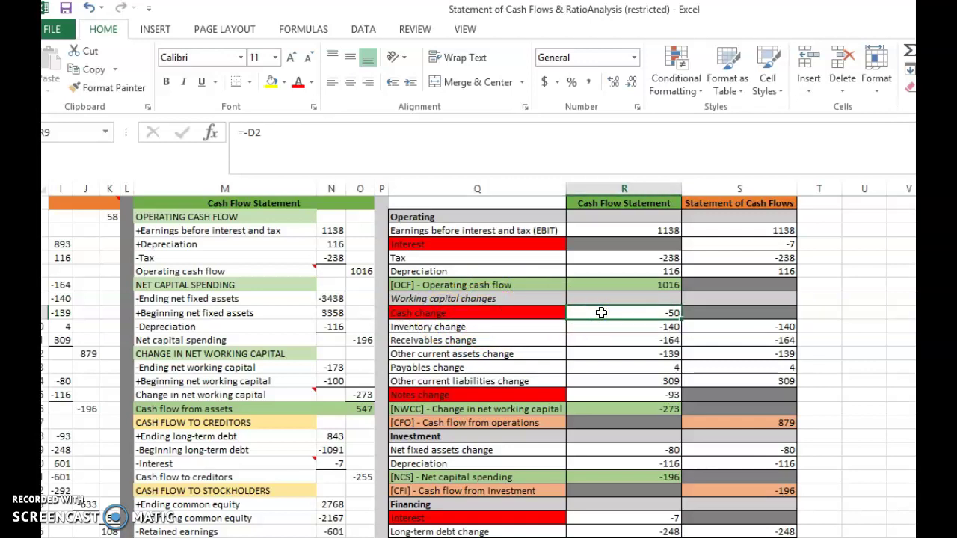
pyautogui.click(418, 408)
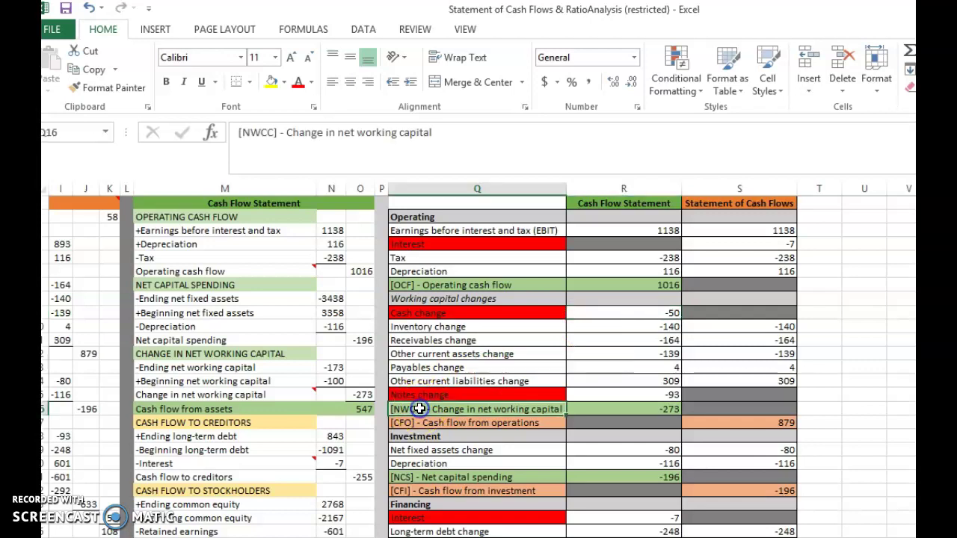
pyautogui.click(620, 316)
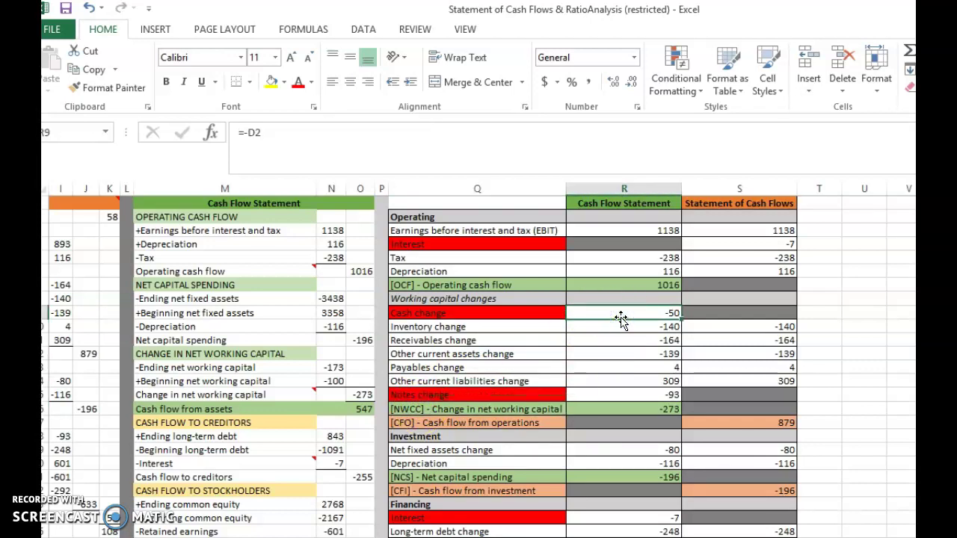
# Step: Inspect the formula for the final Cash change line in the Statement of Cash Flows column, cell S32
pyautogui.click(728, 214)
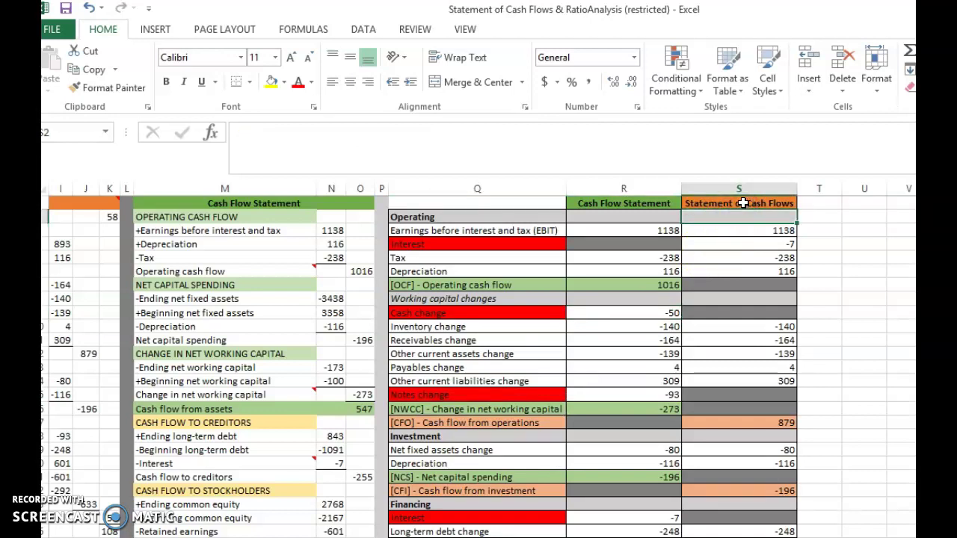
pyautogui.click(741, 206)
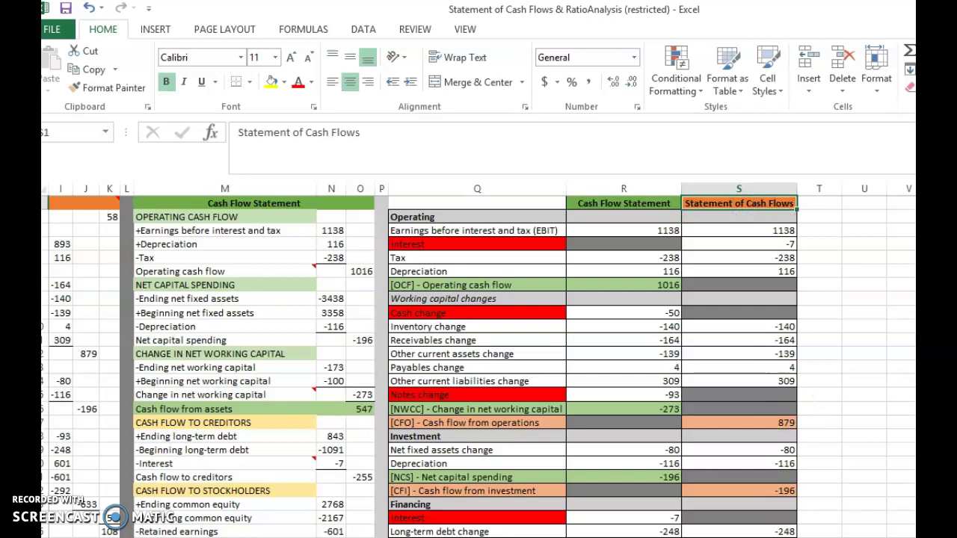
pyautogui.scroll(-4, 478, 366)
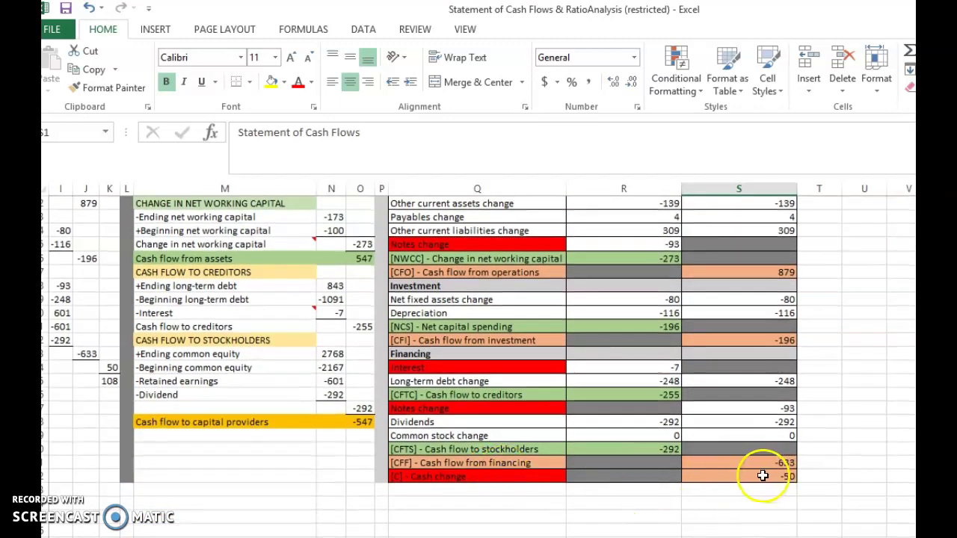
pyautogui.click(762, 476)
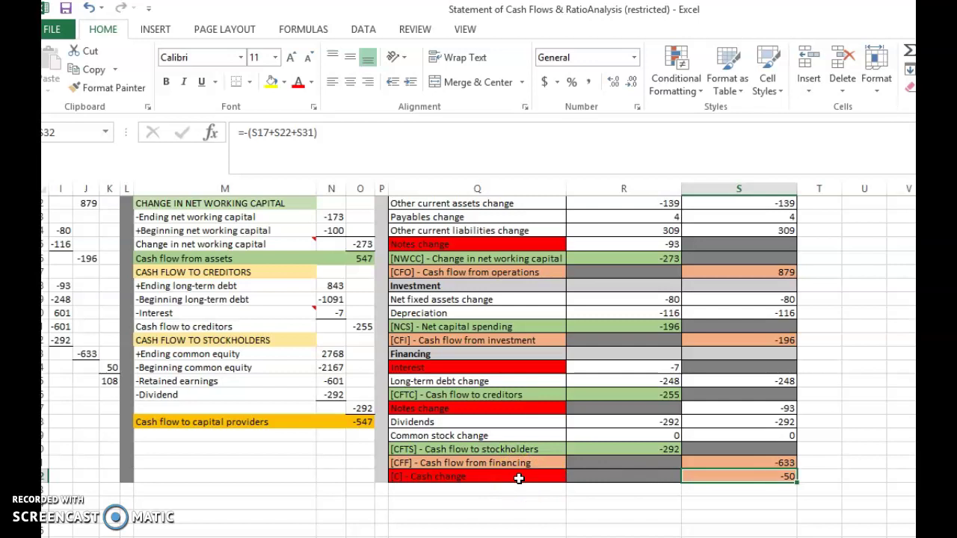
# Step: Compare the Notes change entries under working capital and under Financing, checking cells R15, S15 and S27
pyautogui.scroll(3, 478, 366)
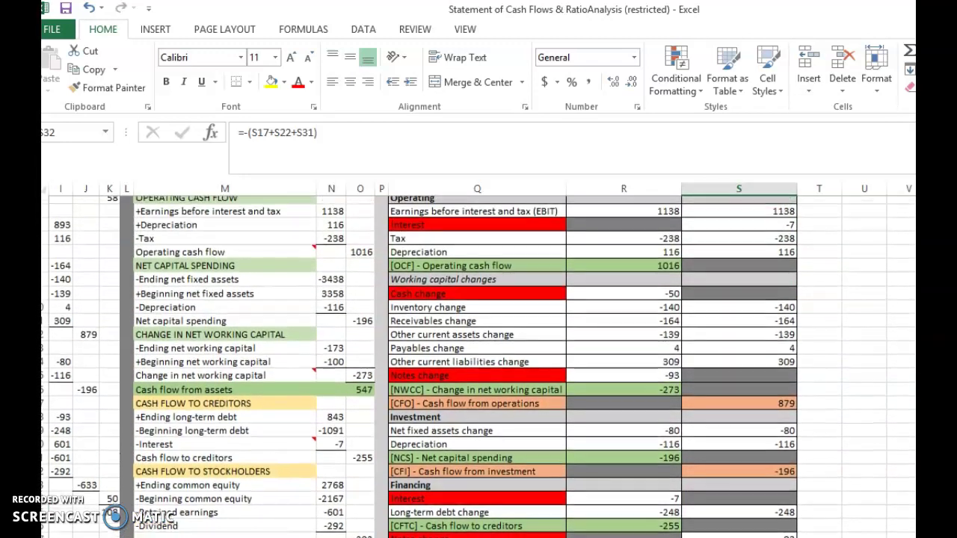
pyautogui.scroll(1, 478, 366)
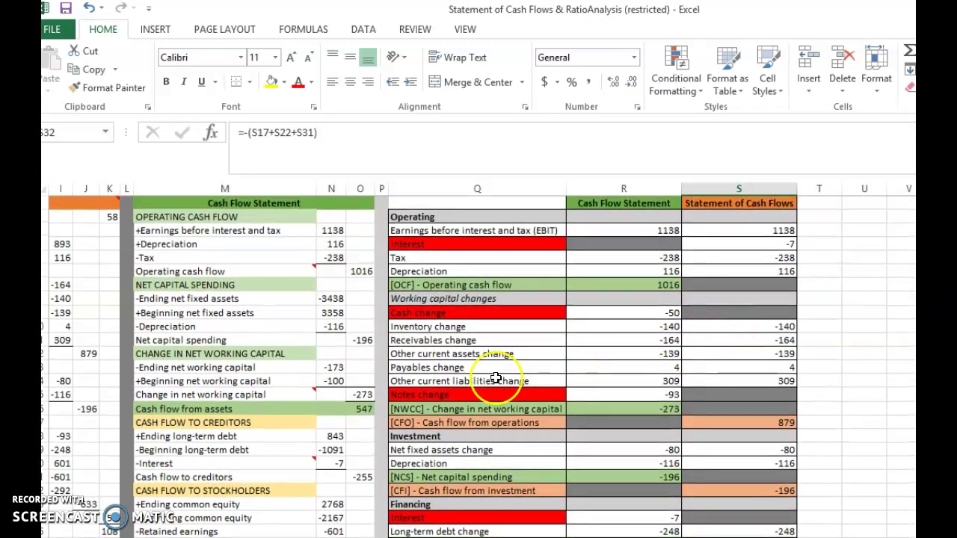
pyautogui.click(455, 396)
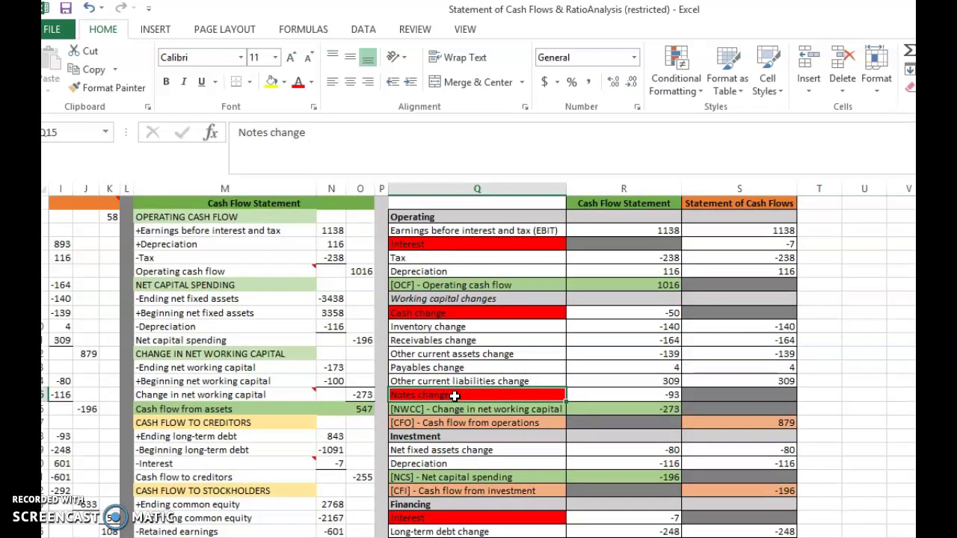
pyautogui.click(653, 394)
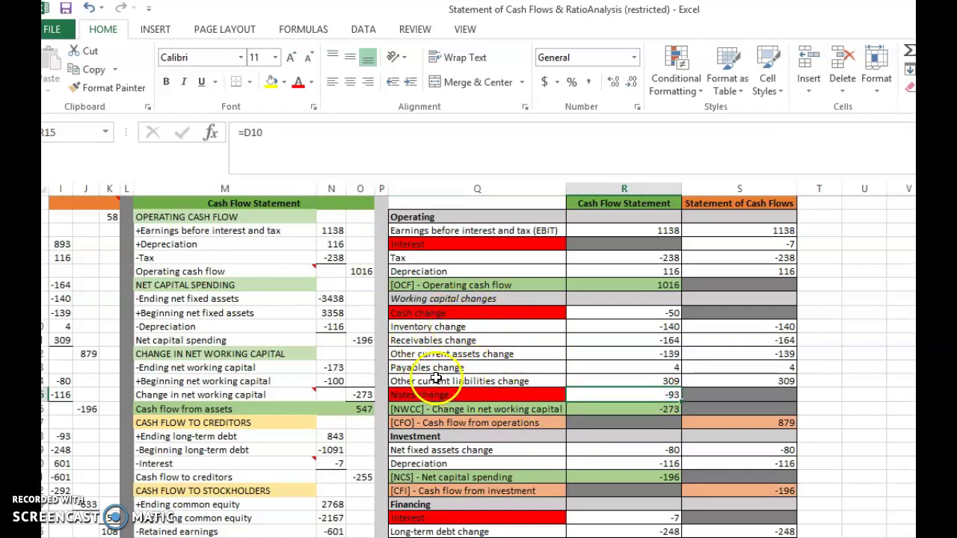
pyautogui.click(724, 394)
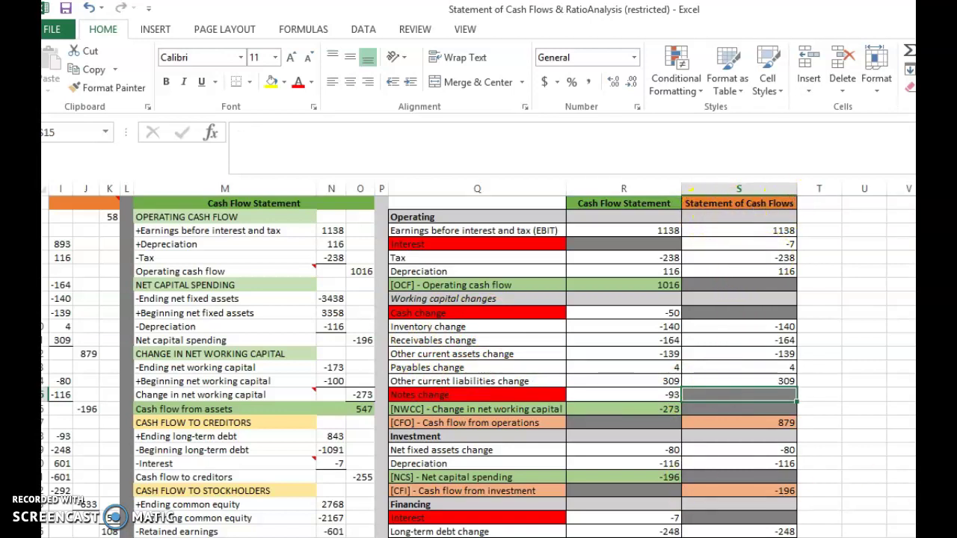
pyautogui.scroll(-3, 479, 366)
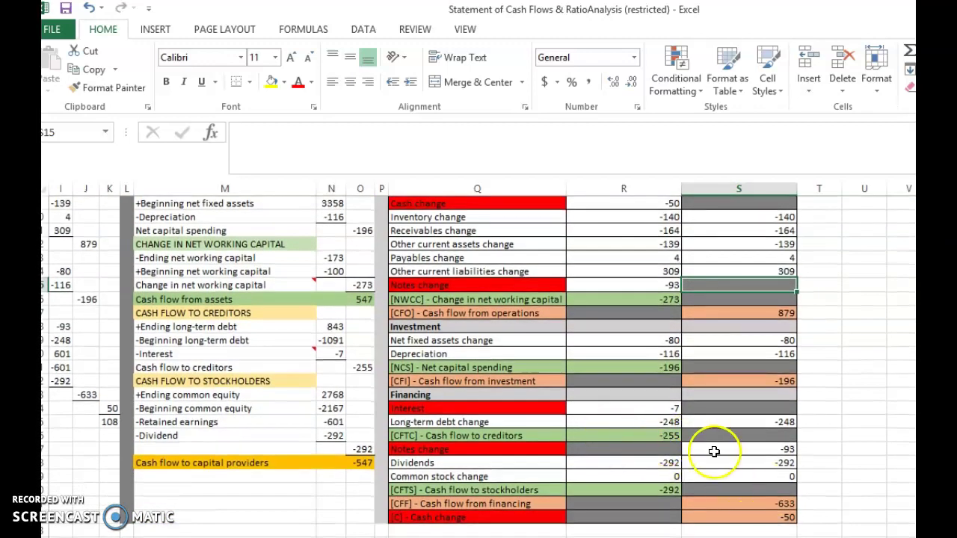
pyautogui.click(725, 450)
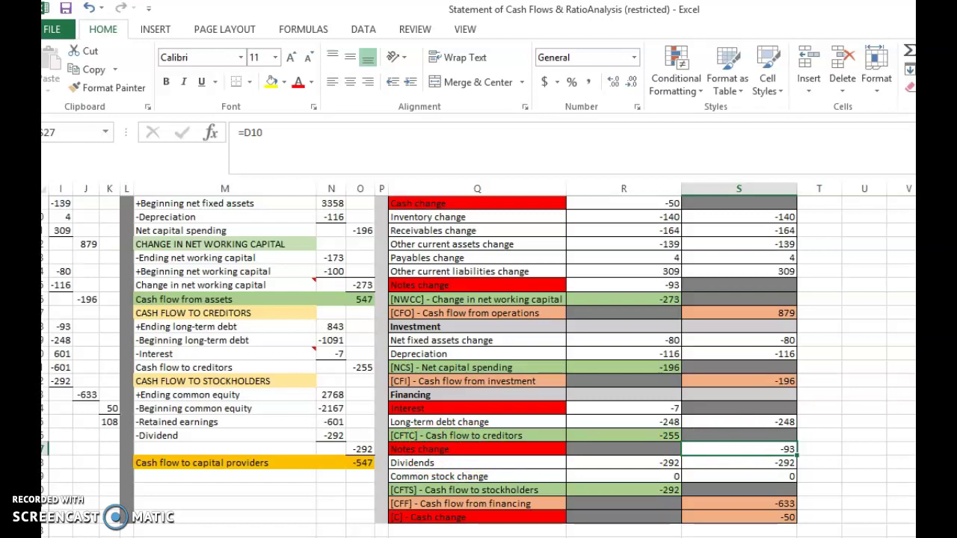
# Step: Review the Cash Flow Statement and Statement of Cash Flows column headings in R1 and S1 against each other
pyautogui.scroll(3, 478, 366)
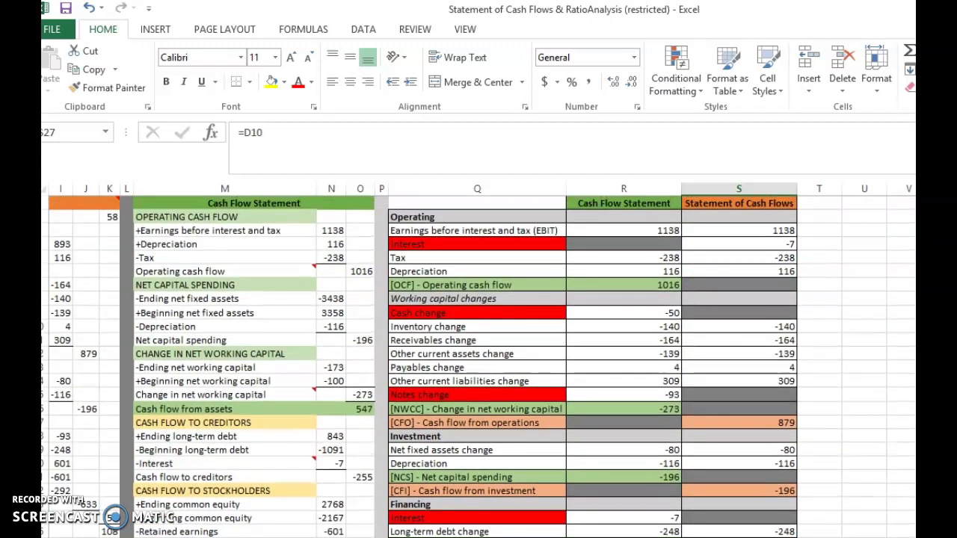
pyautogui.click(604, 200)
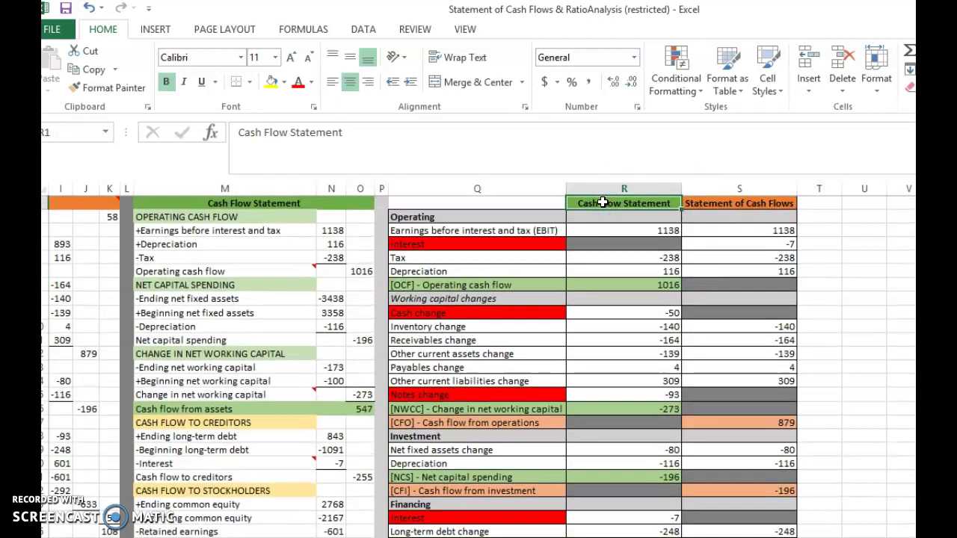
pyautogui.click(744, 203)
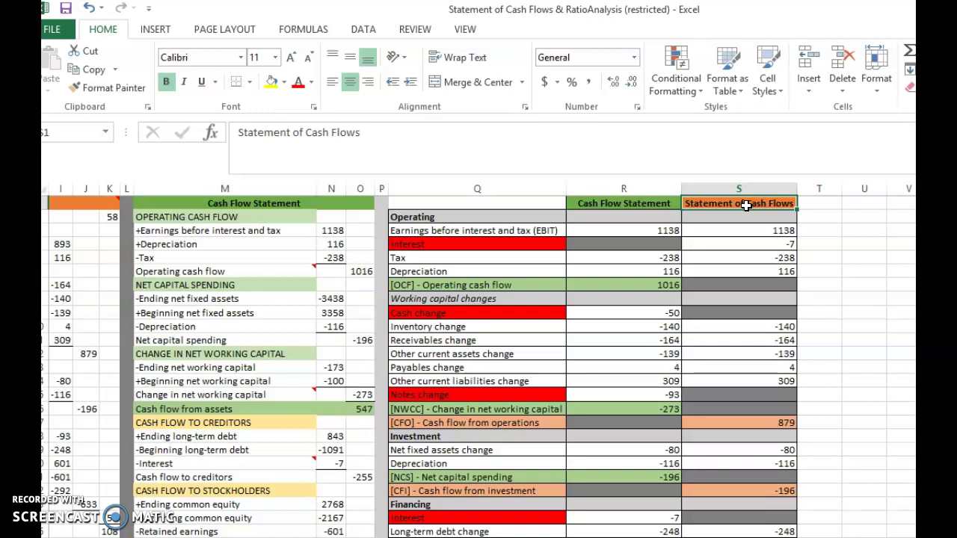
pyautogui.click(590, 204)
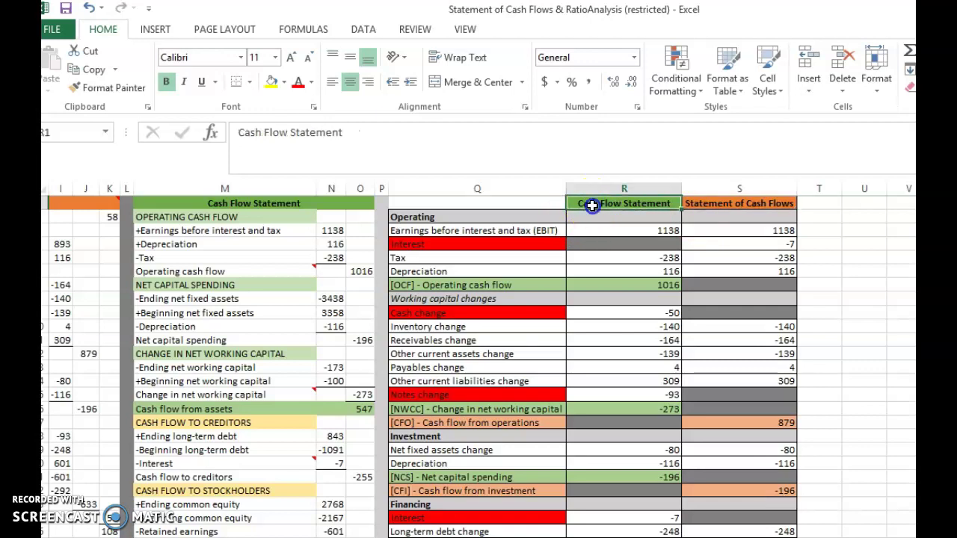
pyautogui.click(707, 202)
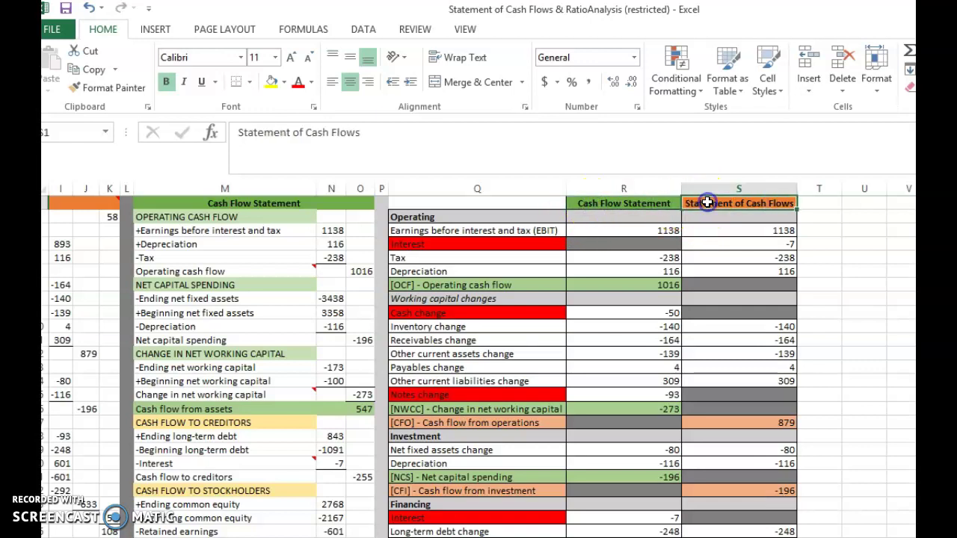
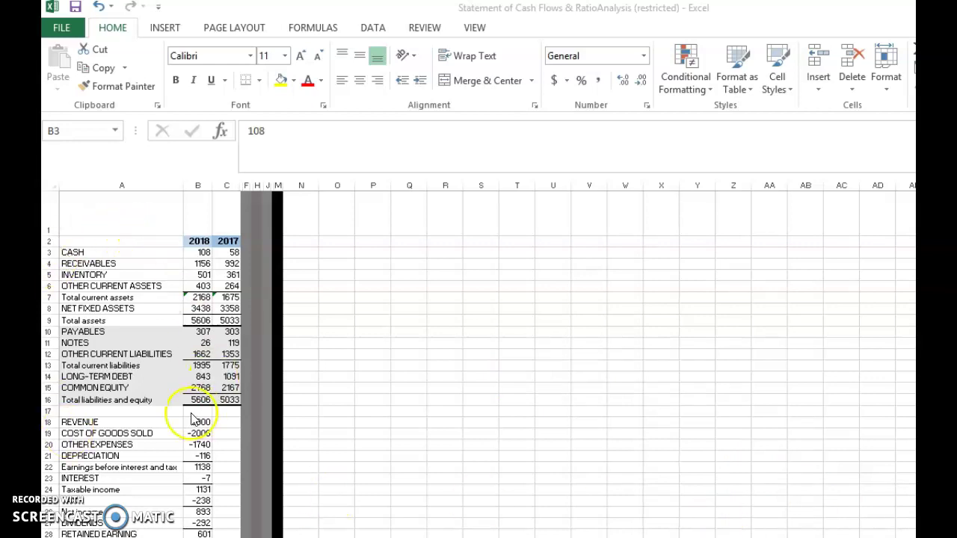
# Step: Review the 2018 and 2017 balance sheet figures in rows 3 to 16 and the income statement from REVENUE to RETAINED EARNING
pyautogui.click(94, 252)
pyautogui.moveTo(190, 254); pyautogui.dragTo(196, 397)
pyautogui.click(230, 255)
pyautogui.moveTo(230, 256); pyautogui.dragTo(232, 401)
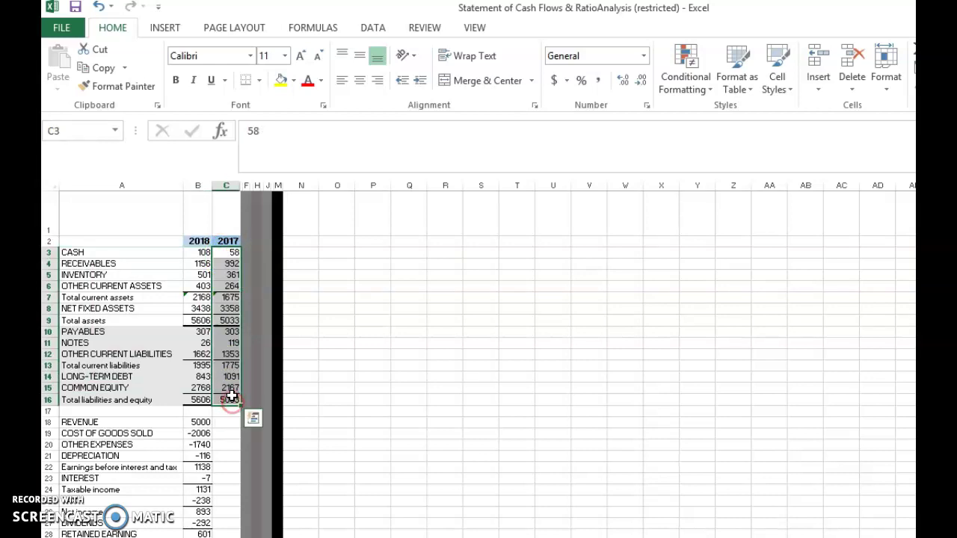
pyautogui.moveTo(73, 423); pyautogui.dragTo(201, 530)
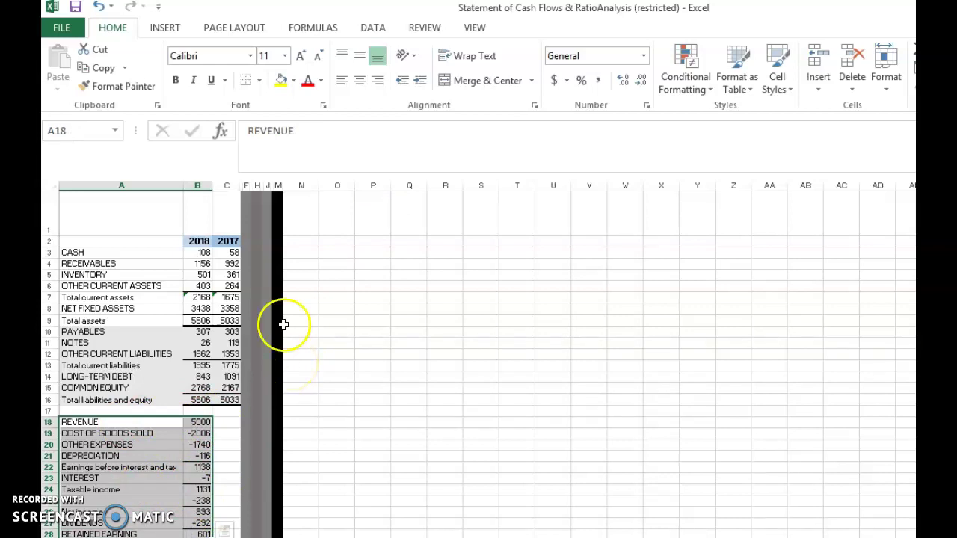
# Step: Unhide the Common-size columns D and E between the 2017 figures and column F
pyautogui.moveTo(230, 185); pyautogui.dragTo(249, 186)
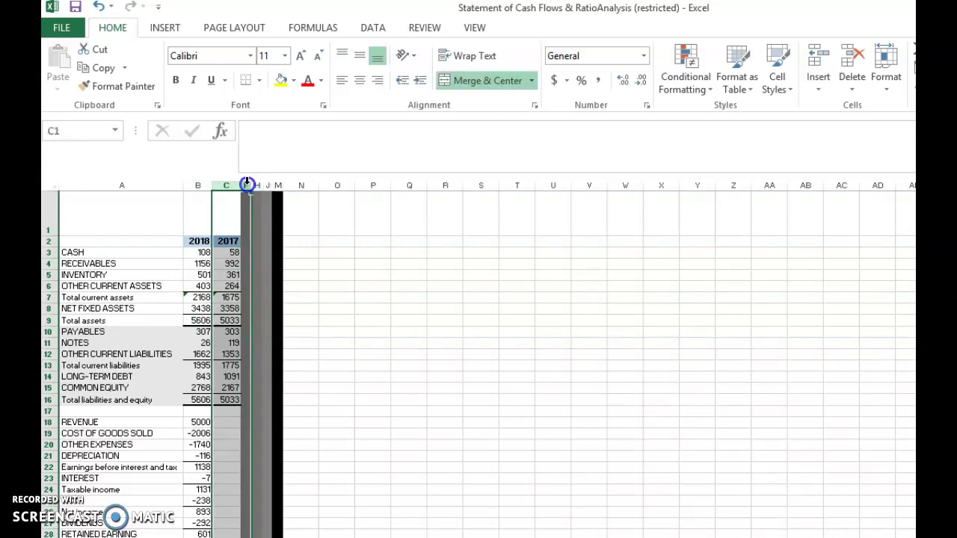
pyautogui.rightClick(249, 186)
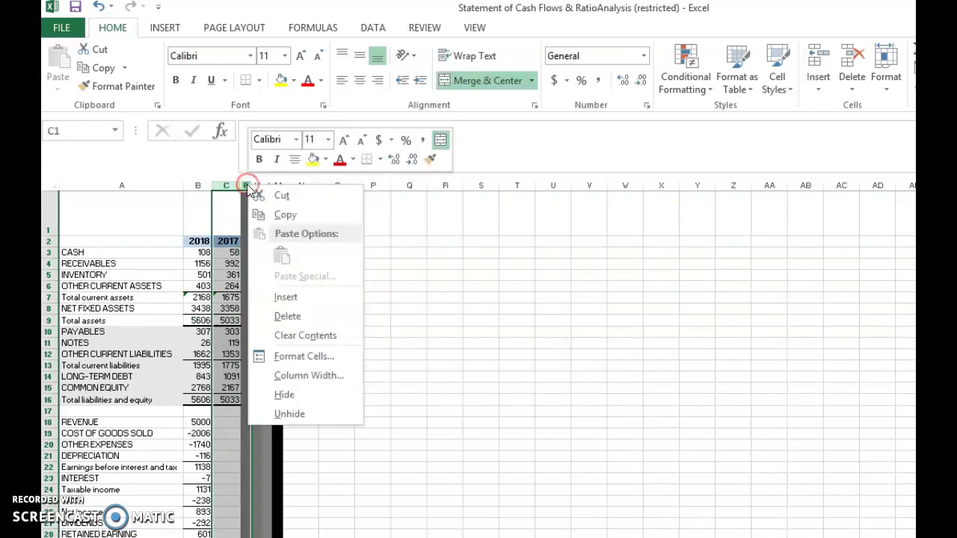
pyautogui.click(288, 413)
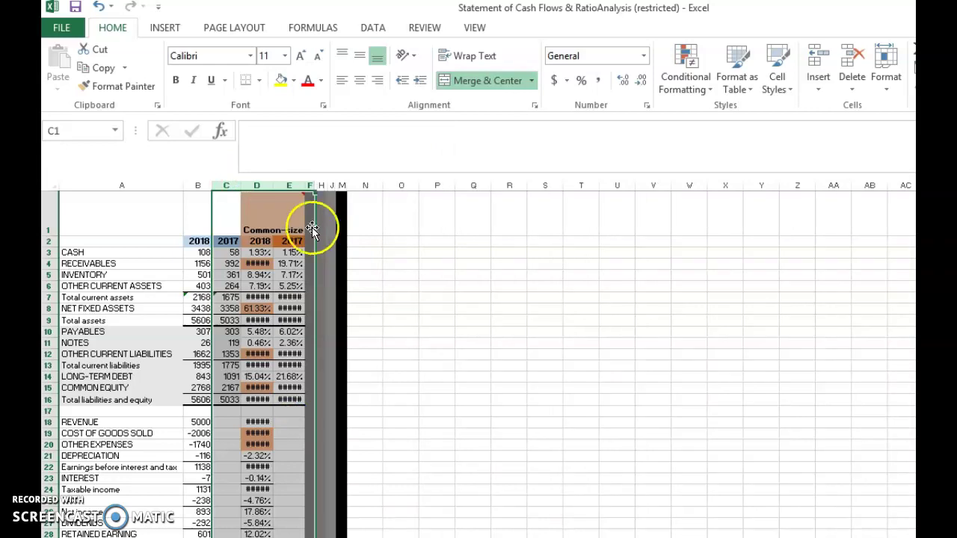
pyautogui.click(257, 255)
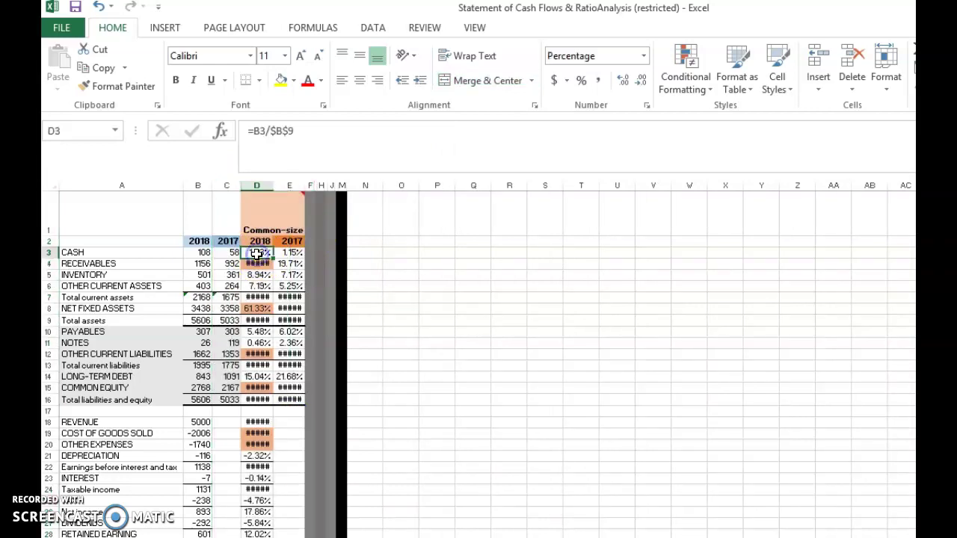
# Step: AutoFit the width of the Common-size columns D and E
pyautogui.moveTo(256, 184); pyautogui.dragTo(287, 187)
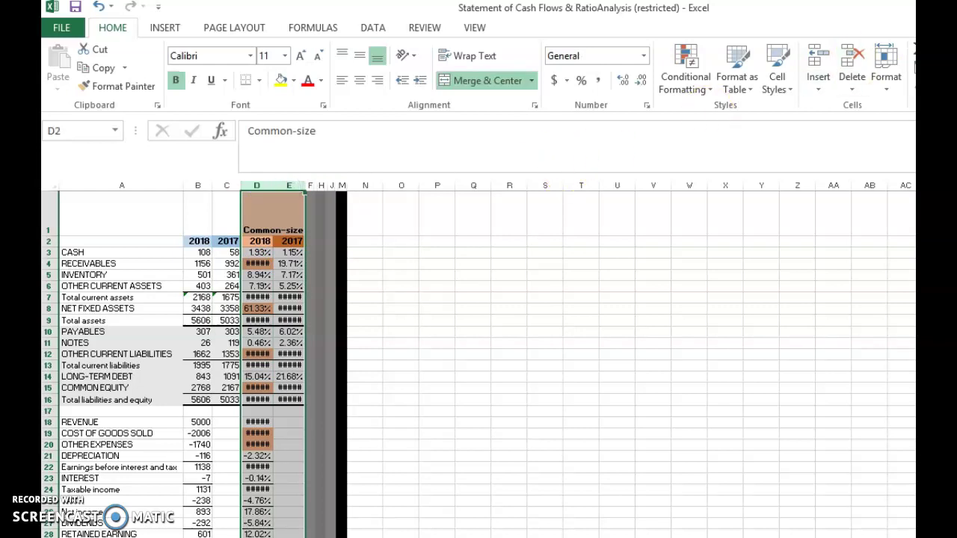
pyautogui.click(885, 89)
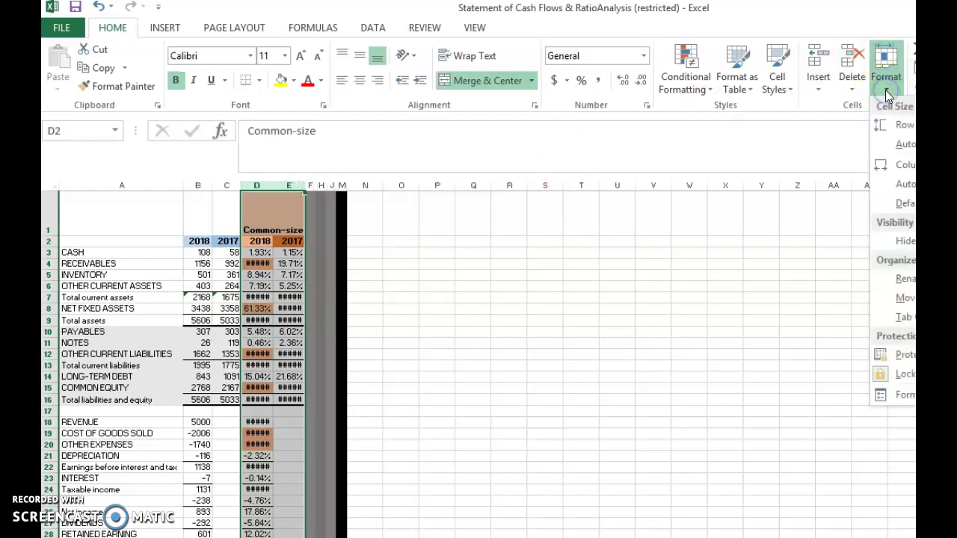
pyautogui.click(904, 185)
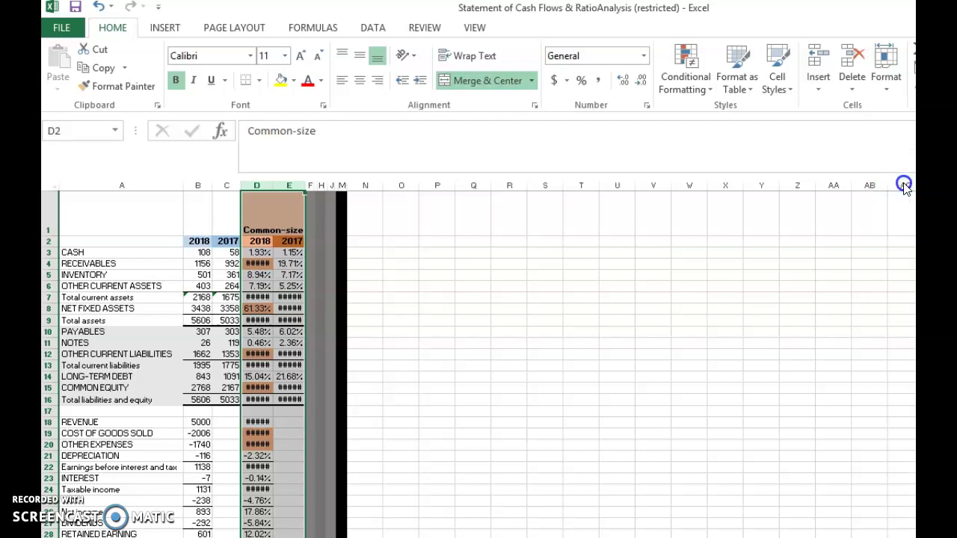
# Step: Inspect the 2018 common-size CASH formula in D3 and check its source cells, cash in B3 and total assets in B9
pyautogui.click(258, 253)
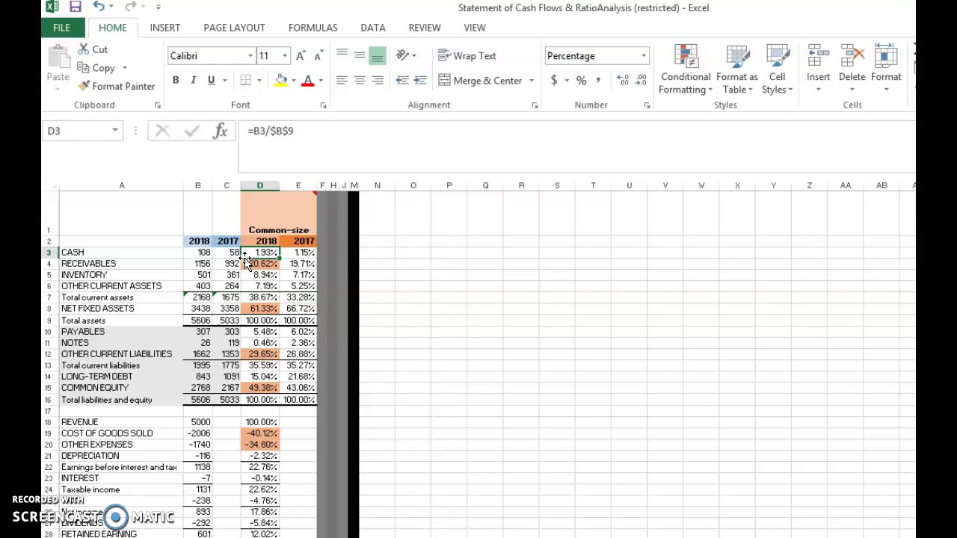
pyautogui.click(198, 251)
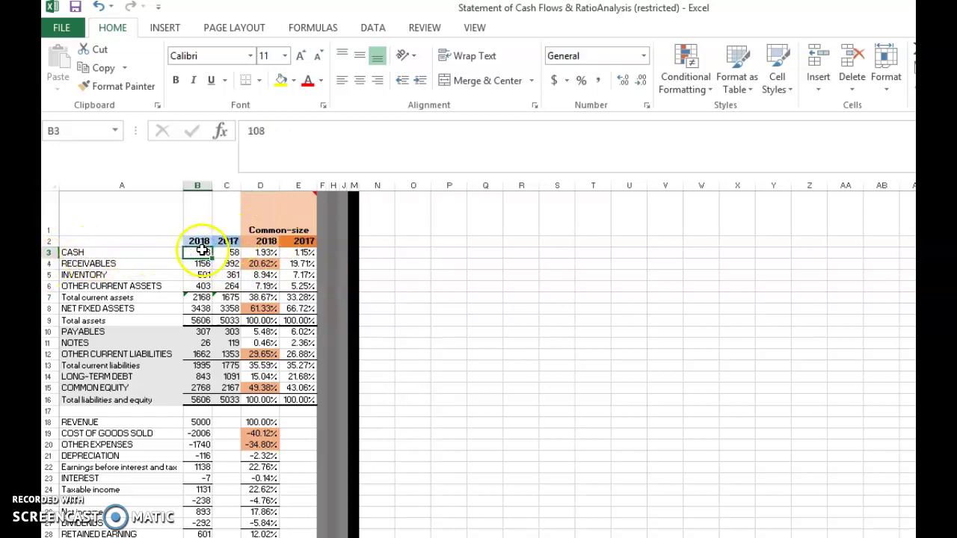
pyautogui.click(200, 321)
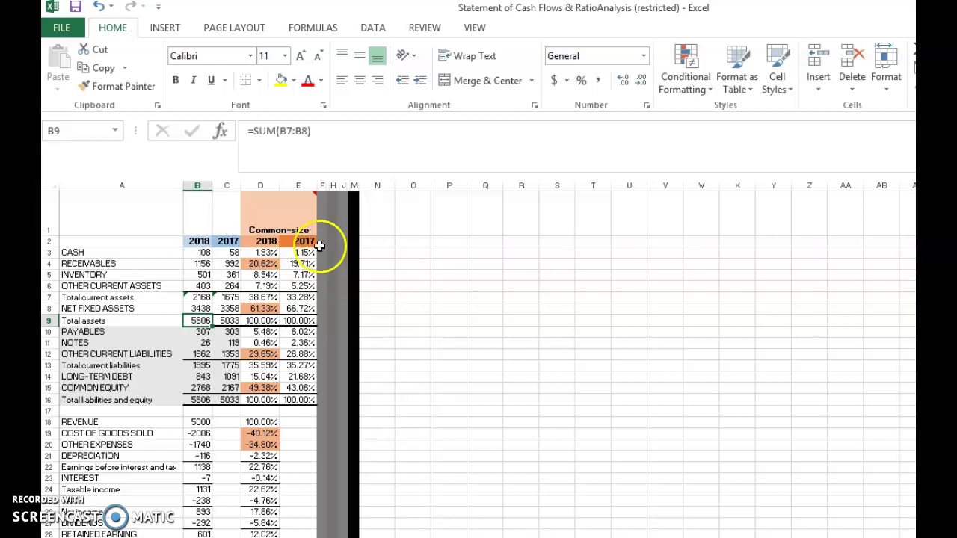
pyautogui.click(259, 255)
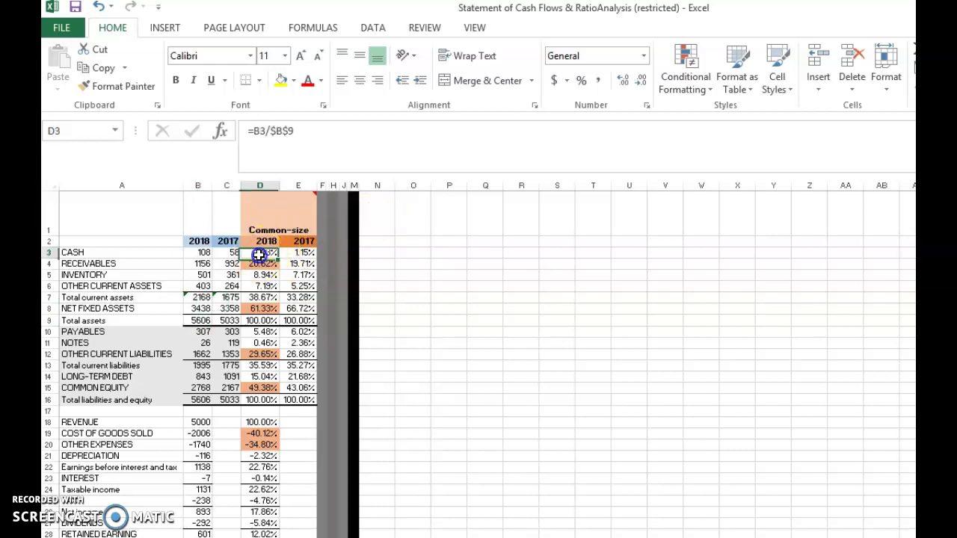
pyautogui.click(199, 257)
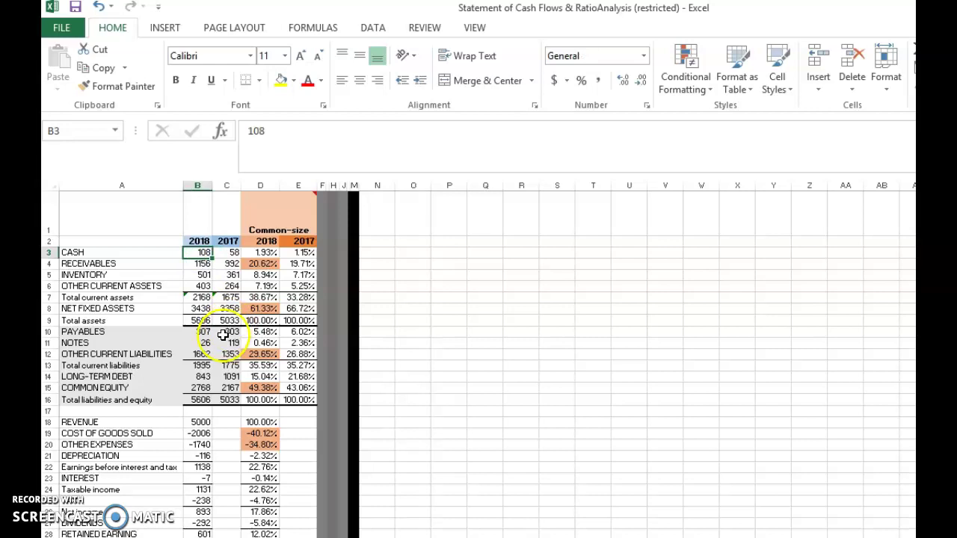
pyautogui.click(203, 320)
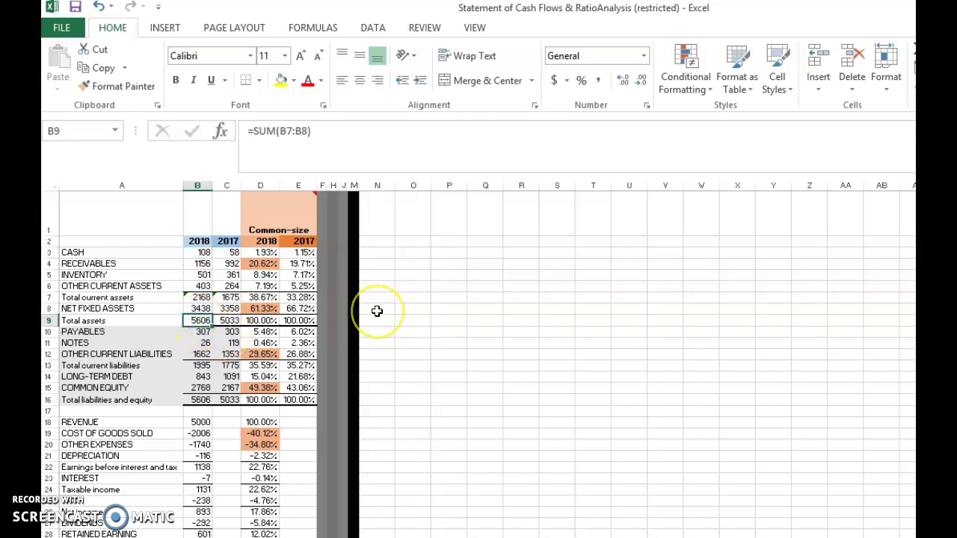
# Step: Open the D3 formula for editing to examine its relative and absolute references, and accept it without changes
pyautogui.click(267, 252)
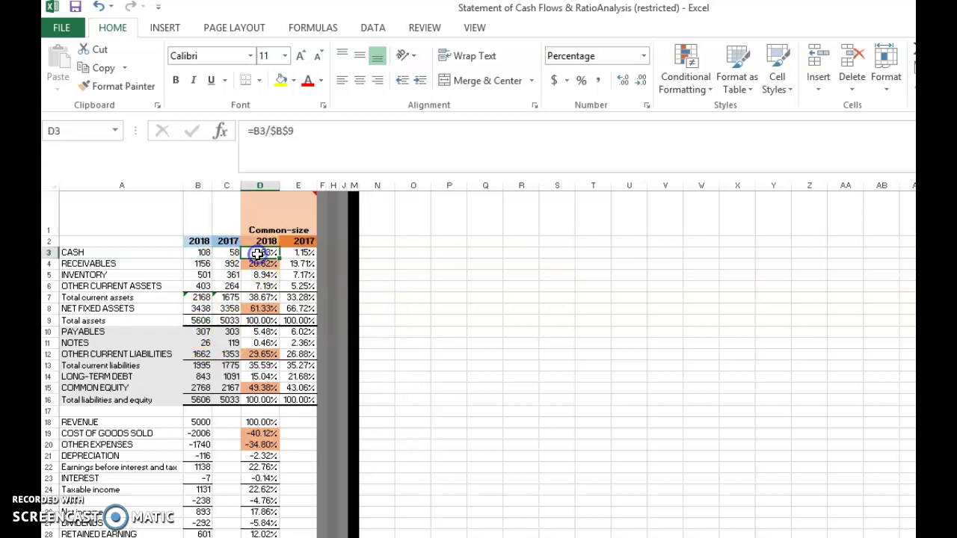
pyautogui.click(319, 127)
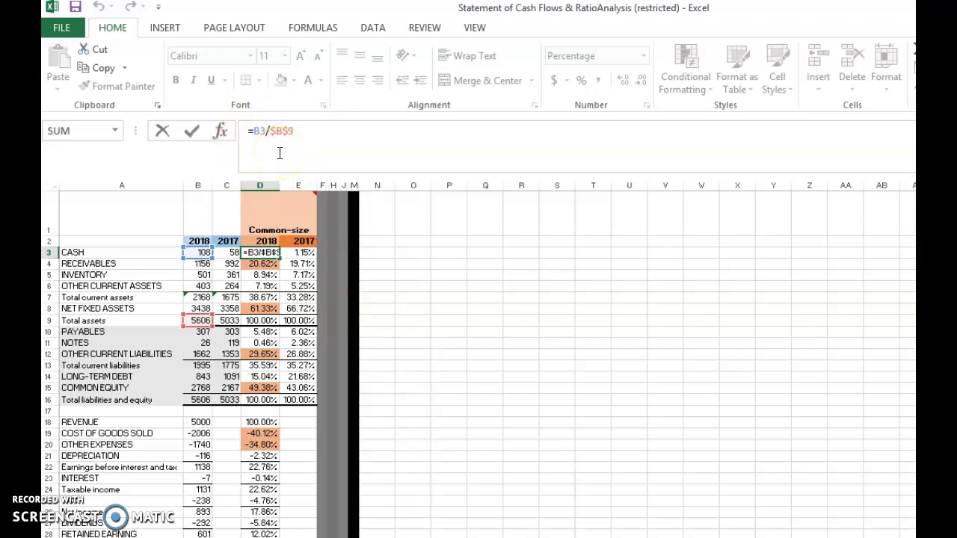
pyautogui.click(191, 131)
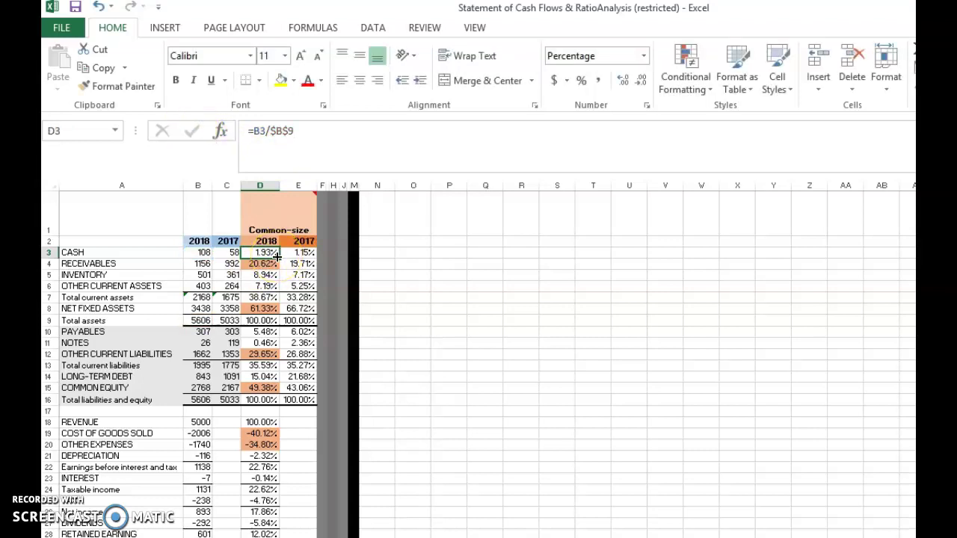
pyautogui.moveTo(281, 206)
pyautogui.moveTo(283, 222)
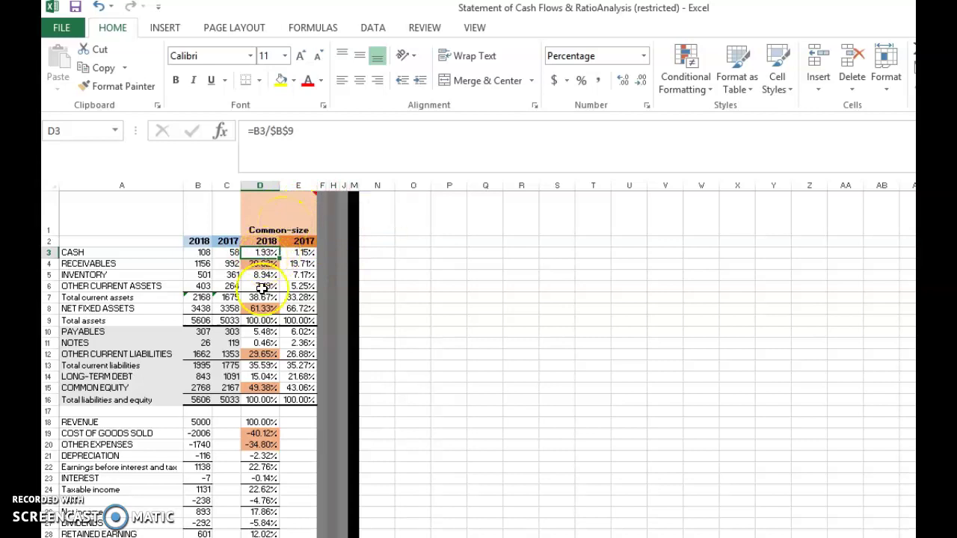
# Step: Inspect the 2018 common-size RECEIVABLES formula in D4 against its source cells B4 and B9
pyautogui.click(257, 263)
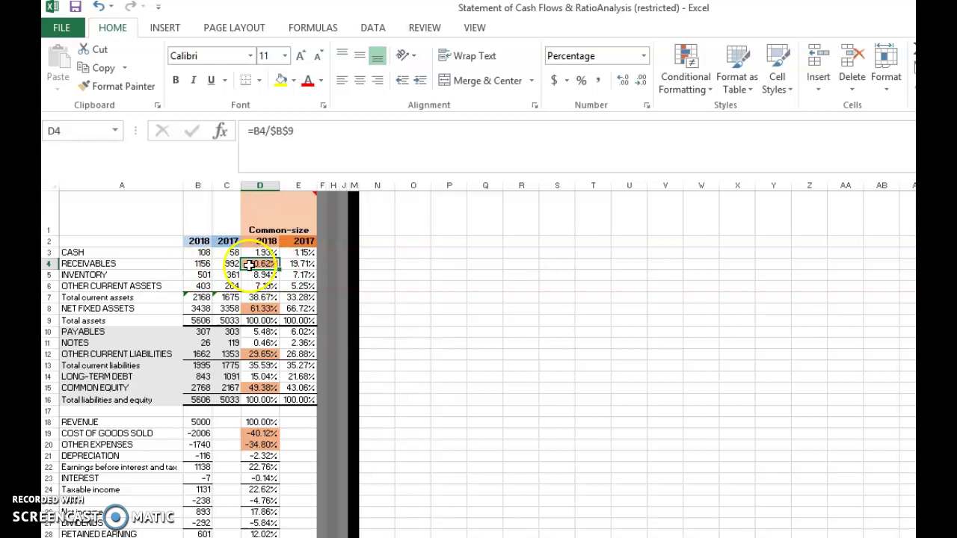
pyautogui.click(200, 264)
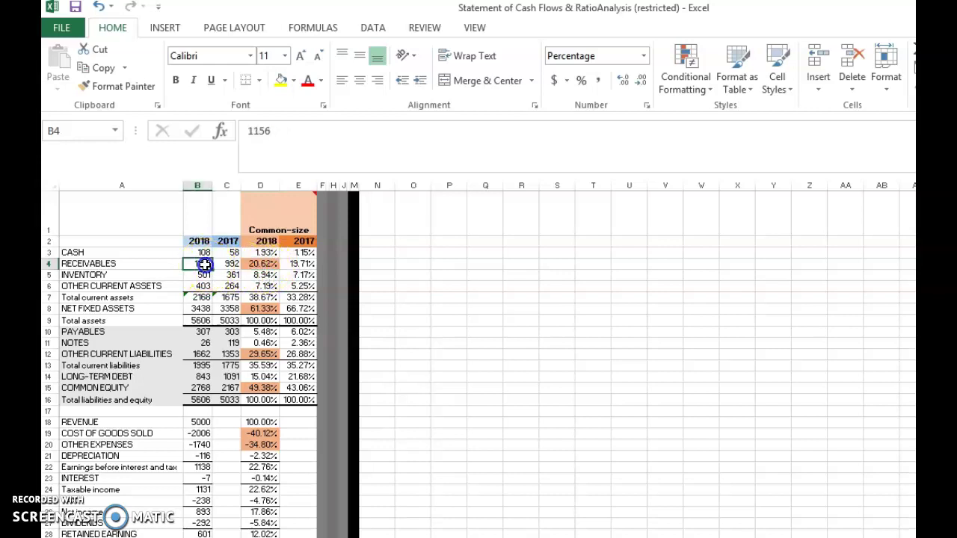
pyautogui.click(281, 274)
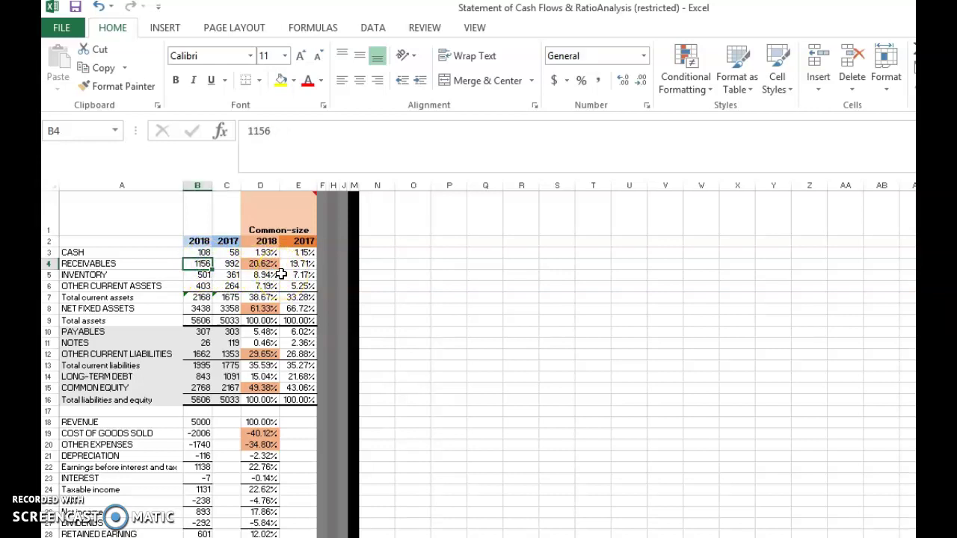
pyautogui.click(200, 320)
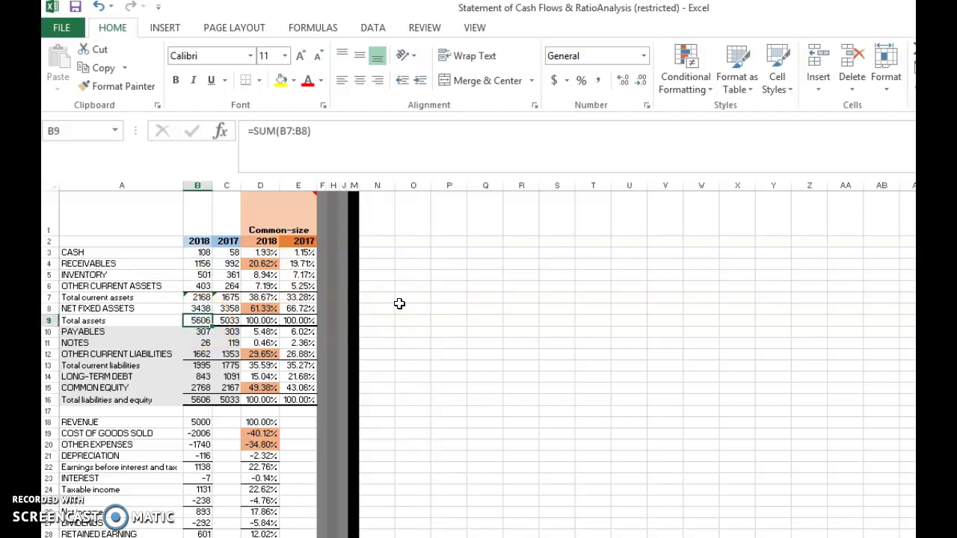
pyautogui.click(267, 261)
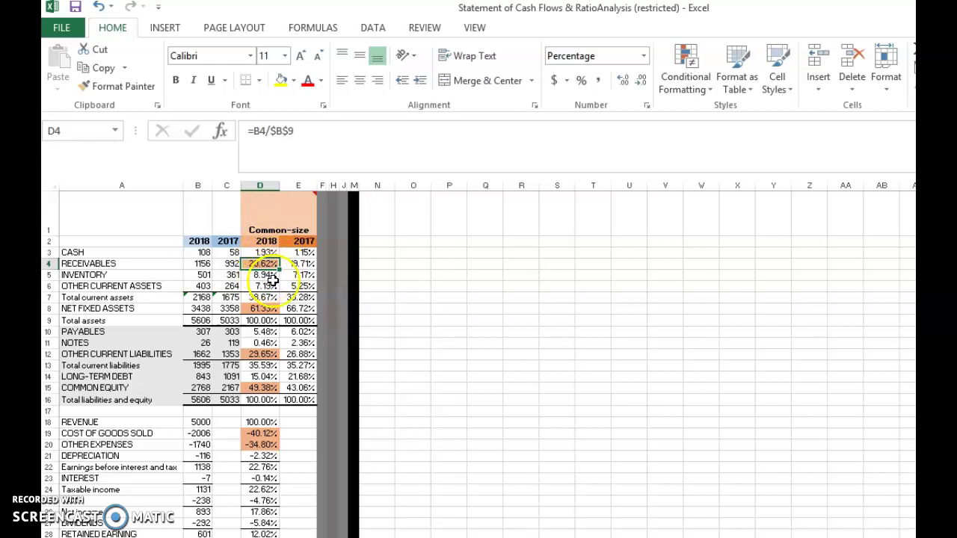
# Step: Compare the 2018 common-size INVENTORY formula in D5 with the RECEIVABLES formula in D4
pyautogui.click(257, 276)
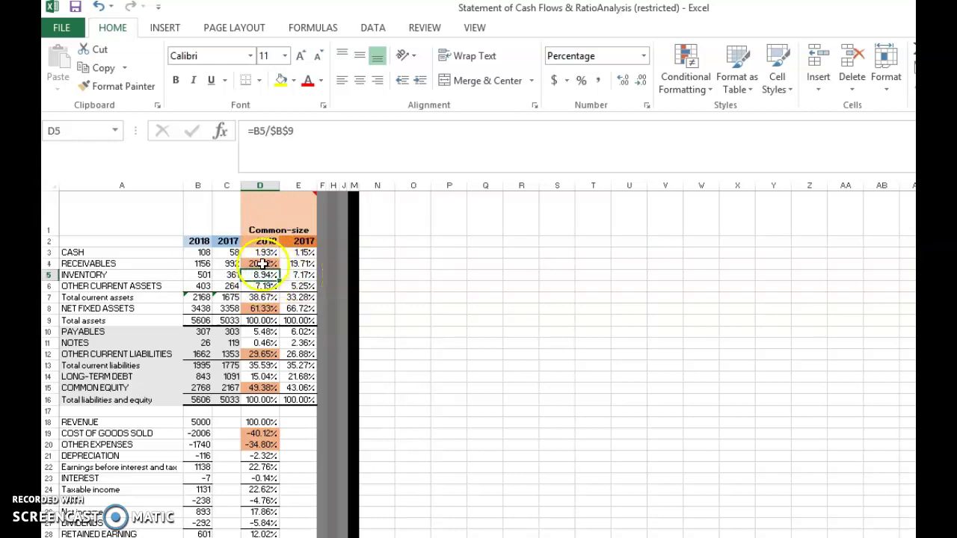
pyautogui.click(262, 263)
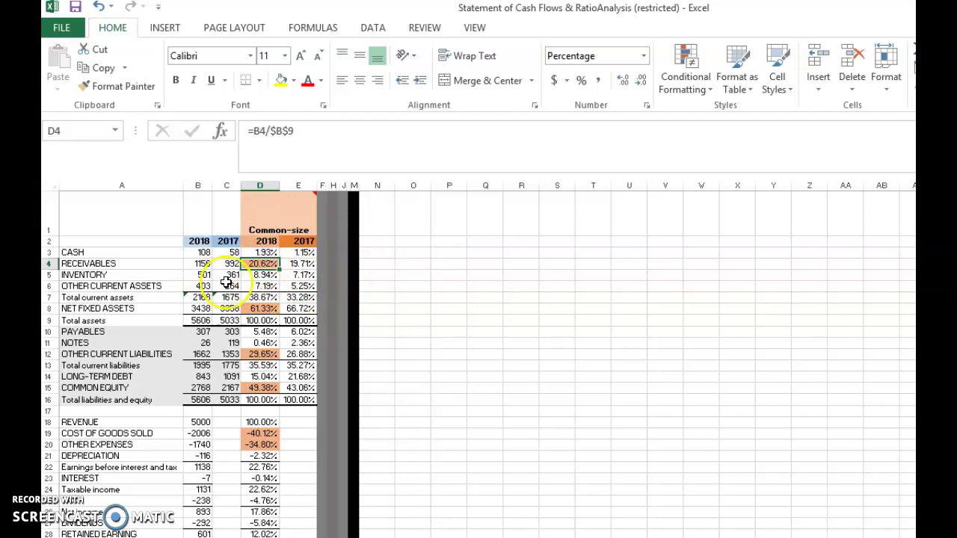
pyautogui.click(258, 274)
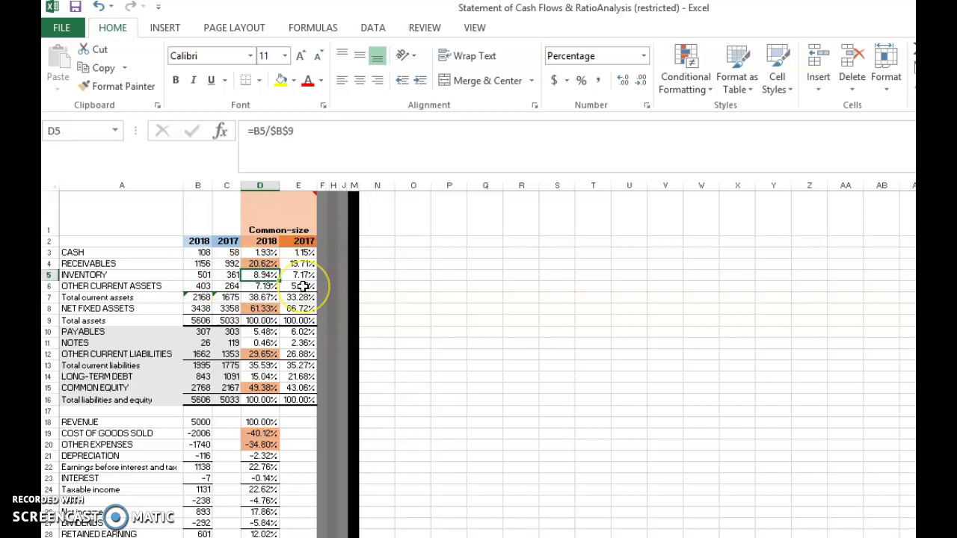
pyautogui.click(254, 264)
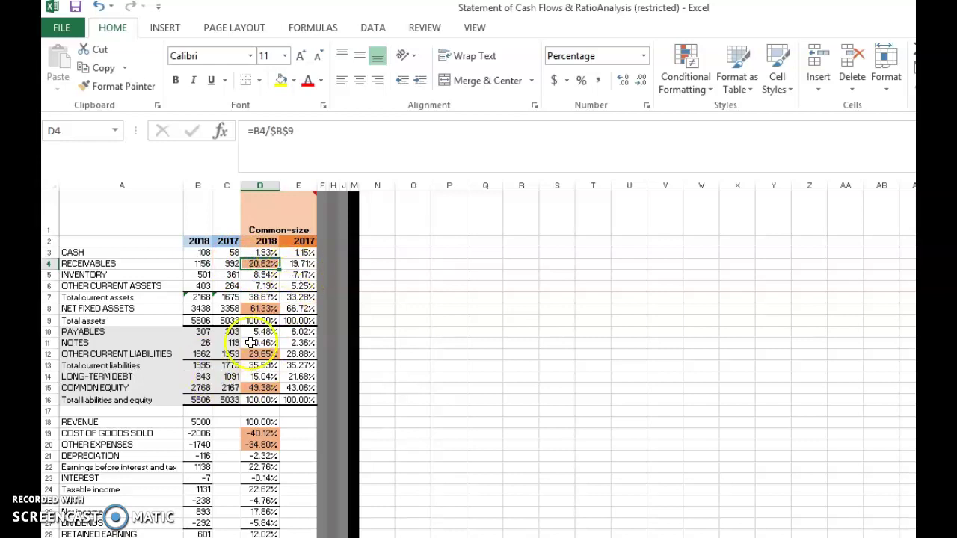
pyautogui.click(261, 275)
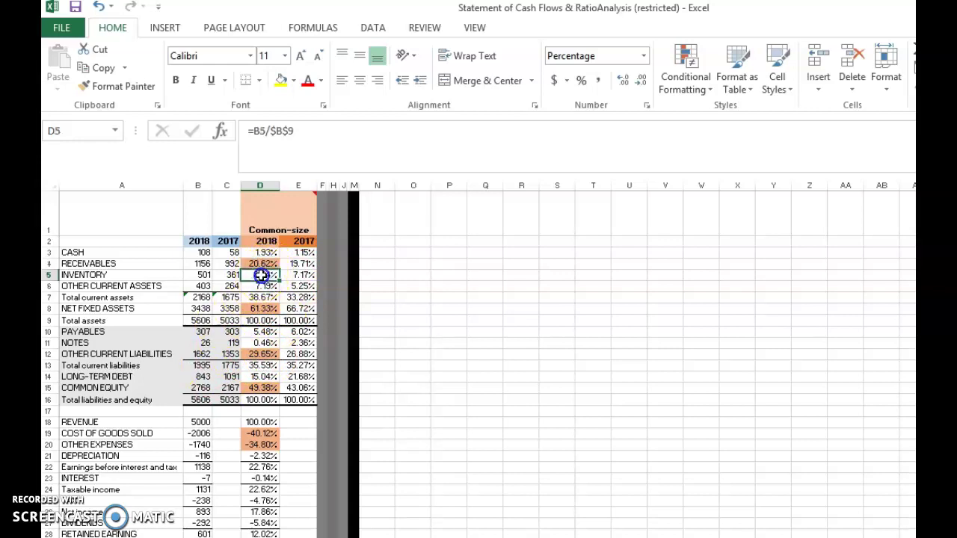
# Step: Step through the 2018 common-size asset formulas in D3 to D9, checking the denominator in each
pyautogui.press('Down')
pyautogui.press('Down')
pyautogui.press('Up')
pyautogui.press('Up')
pyautogui.press('Up')
pyautogui.press('Up')
pyautogui.press('Down')
pyautogui.press('Down')
pyautogui.press('Down')
pyautogui.press('Down')
pyautogui.press('Down')
pyautogui.press('Down')
# Step: Compare the common-size totals in D9 and D16 with total assets in B9 and total liabilities and equity in B16
pyautogui.click(269, 320)
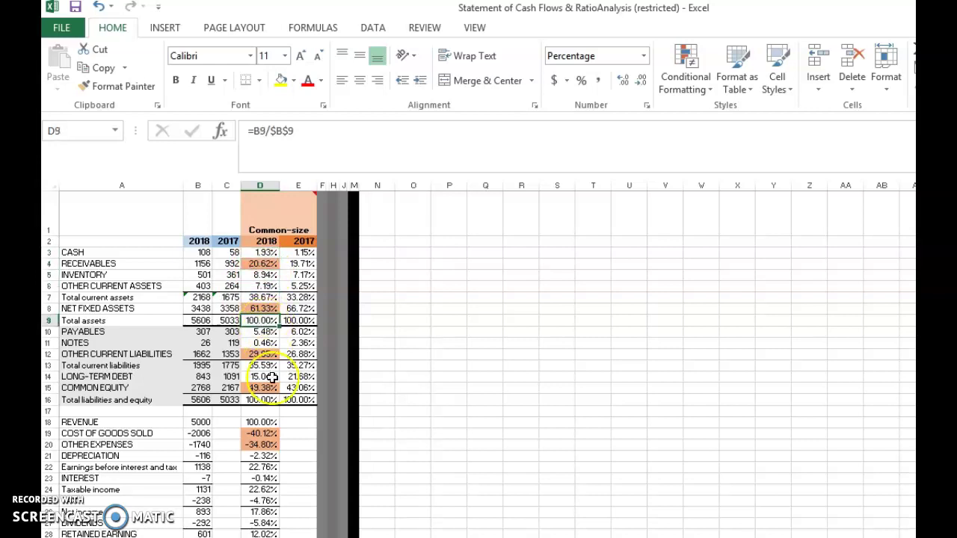
pyautogui.click(259, 399)
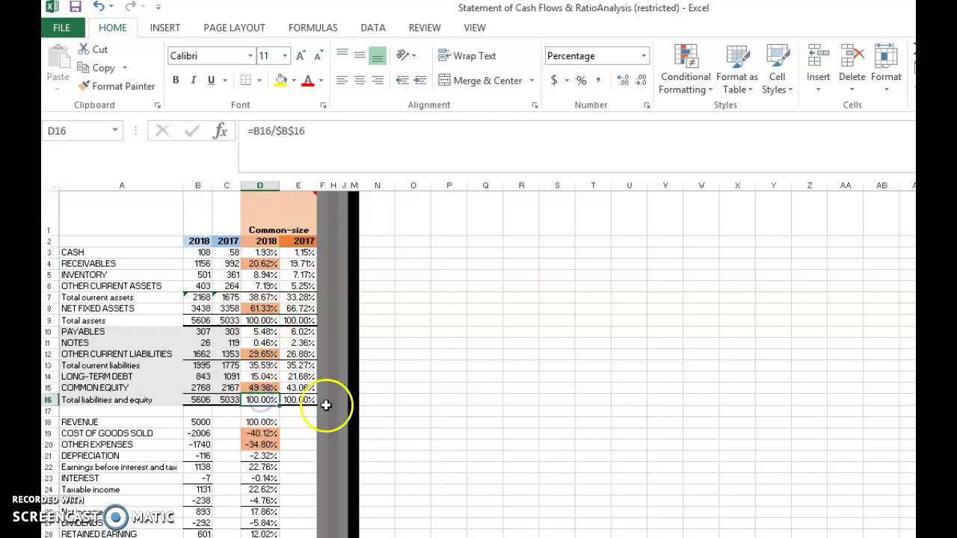
pyautogui.click(201, 320)
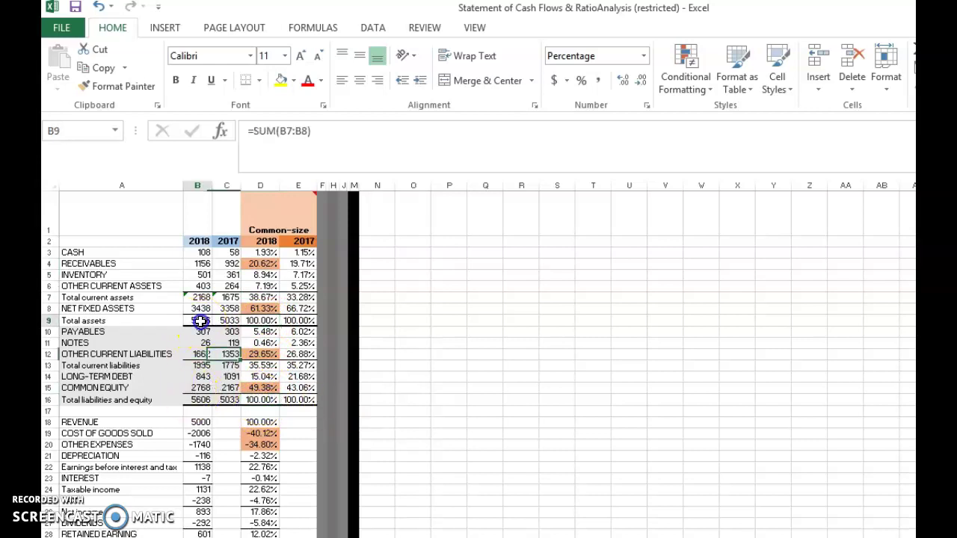
pyautogui.click(199, 400)
pyautogui.click(202, 319)
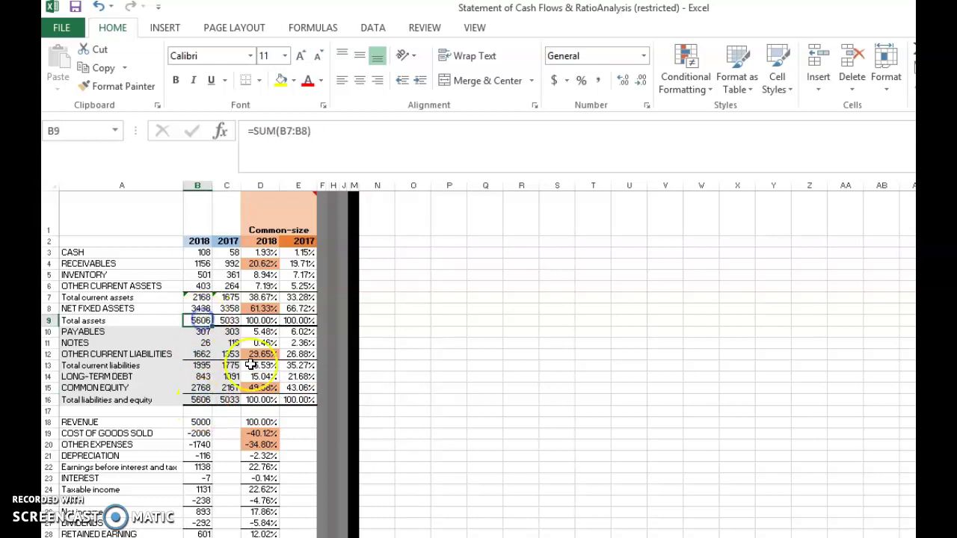
pyautogui.click(261, 401)
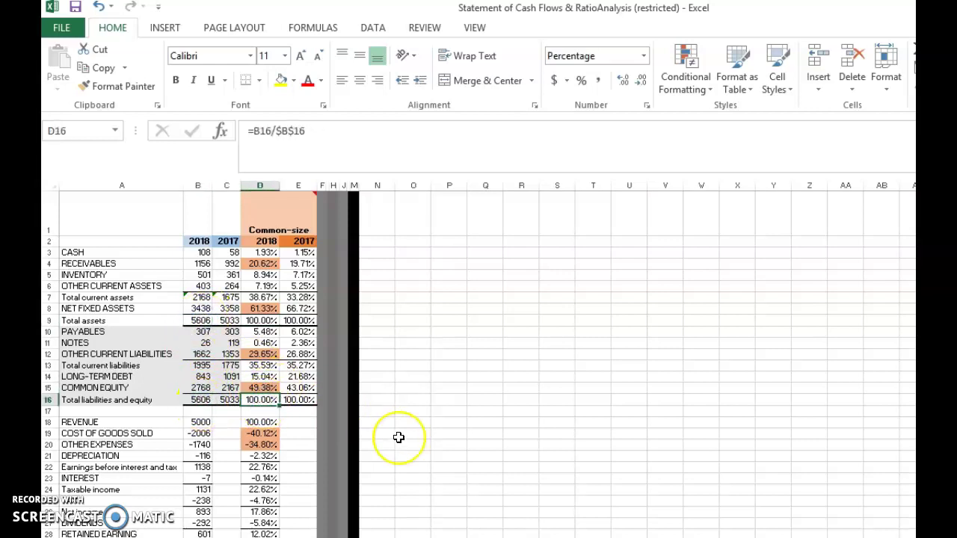
# Step: Step through the 2018 common-size formulas from PAYABLES in D10 to COMMON EQUITY in D15
pyautogui.click(261, 333)
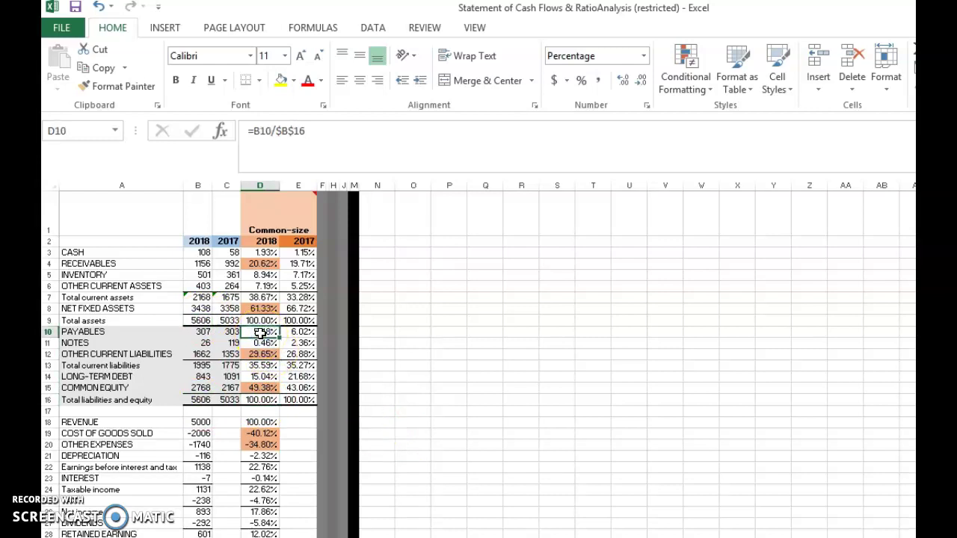
pyautogui.press('Down')
pyautogui.press('Down')
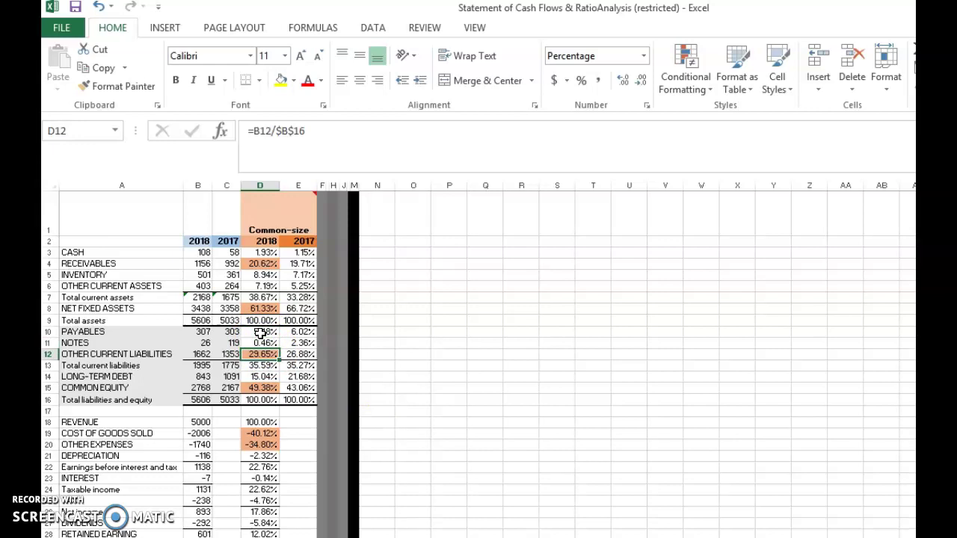
pyautogui.press('Down')
pyautogui.press('Down')
pyautogui.press('Down')
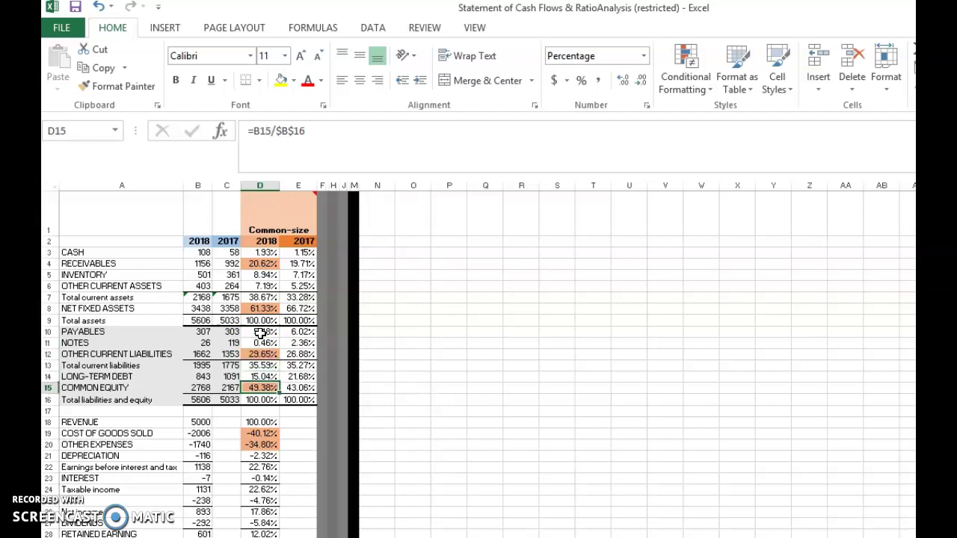
# Step: Step back up through the 2018 common-size formulas from COMMON EQUITY in D15 to PAYABLES in D10
pyautogui.press('Up')
pyautogui.press('Up')
pyautogui.press('Up')
pyautogui.press('Up')
pyautogui.press('Up')
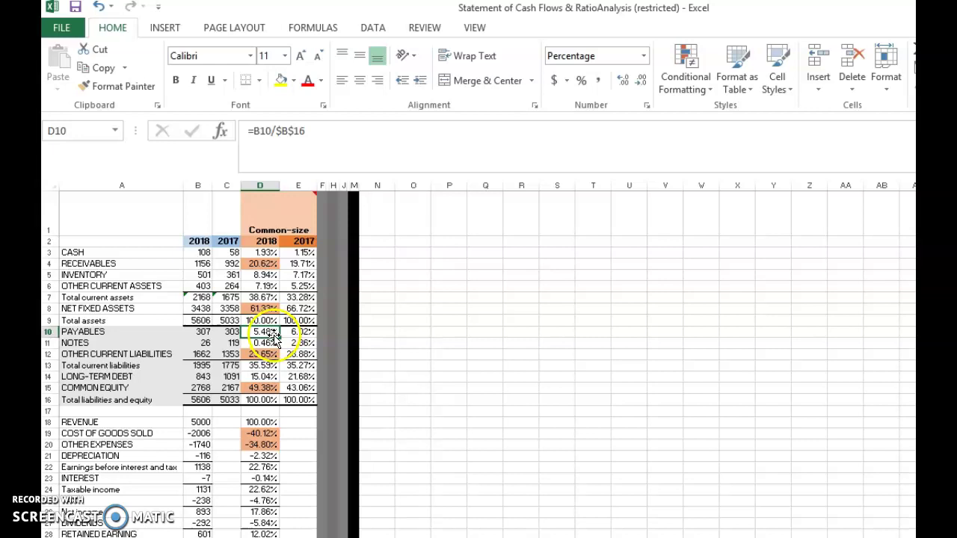
# Step: Compare the 2018 common-size shares of COMMON EQUITY, OTHER CURRENT LIABILITIES, PAYABLES, NOTES and LONG-TERM DEBT in column D
pyautogui.click(268, 388)
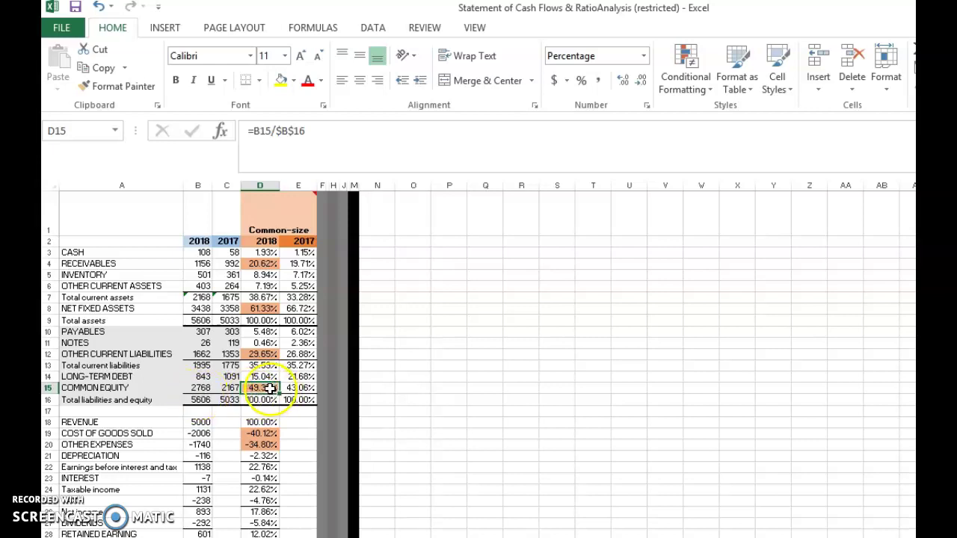
pyautogui.click(265, 350)
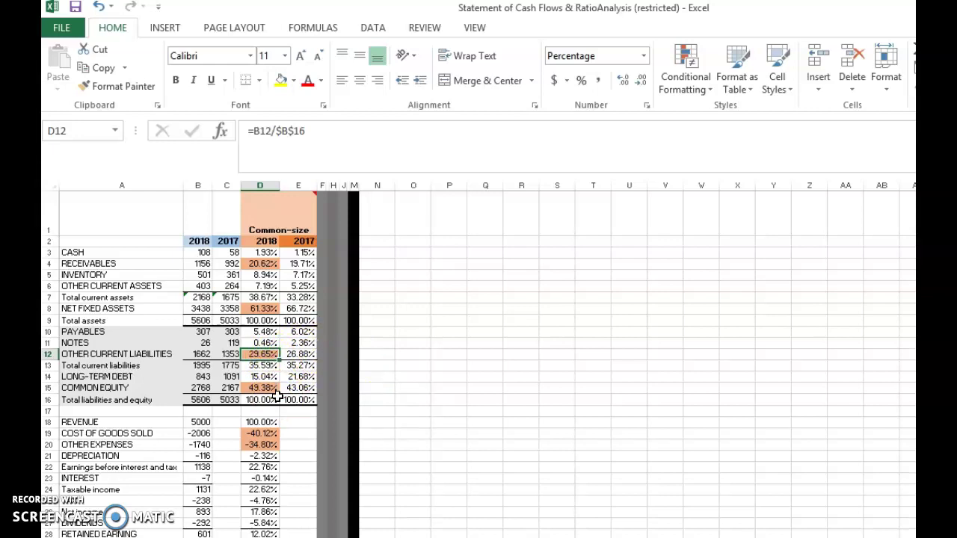
pyautogui.click(261, 332)
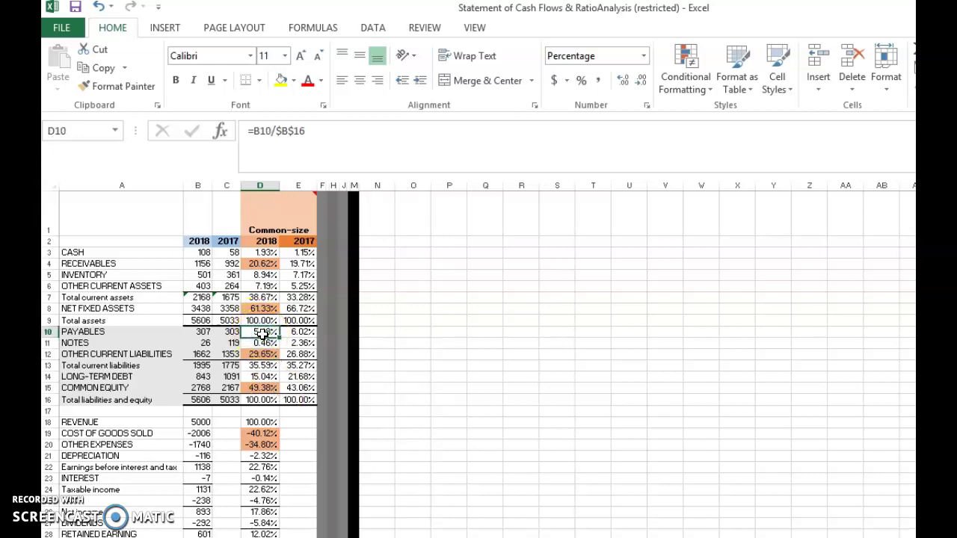
pyautogui.click(260, 343)
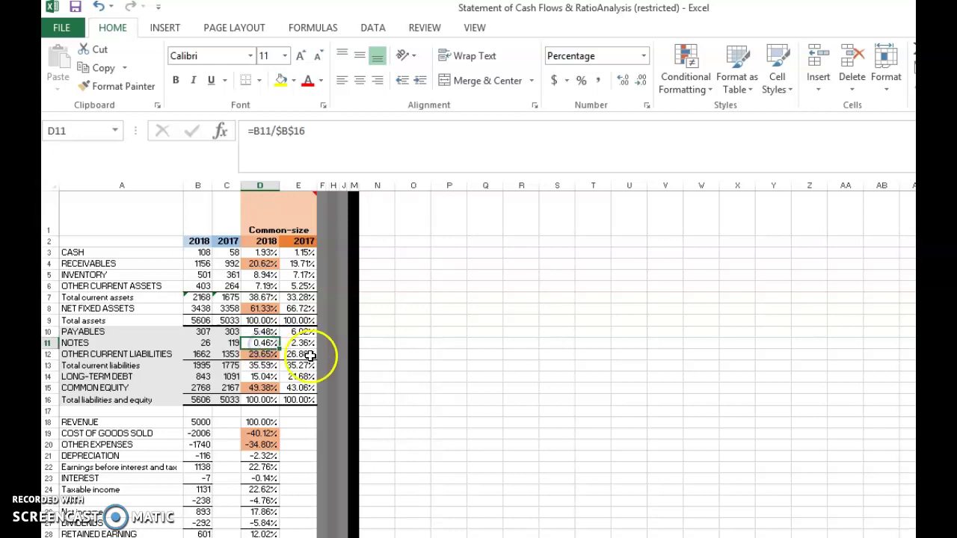
pyautogui.click(267, 377)
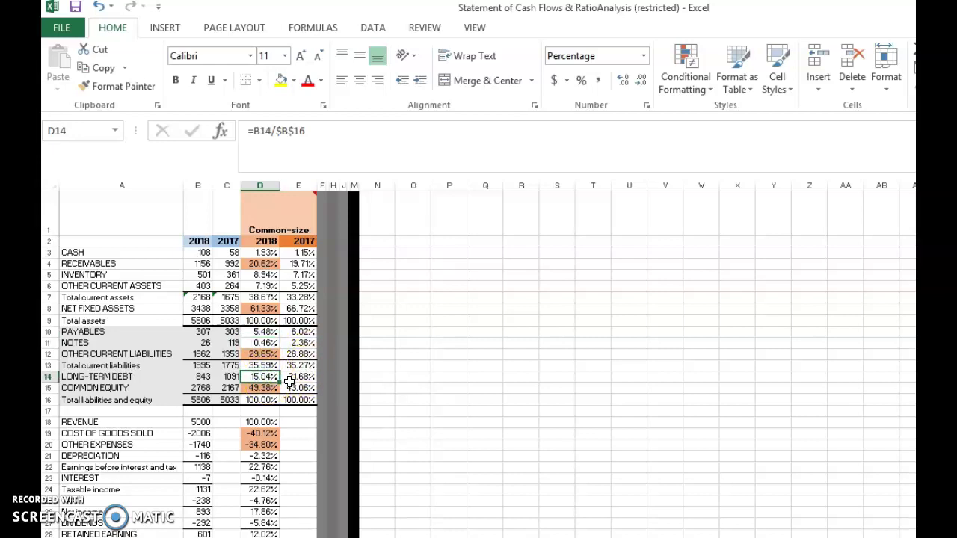
pyautogui.click(270, 355)
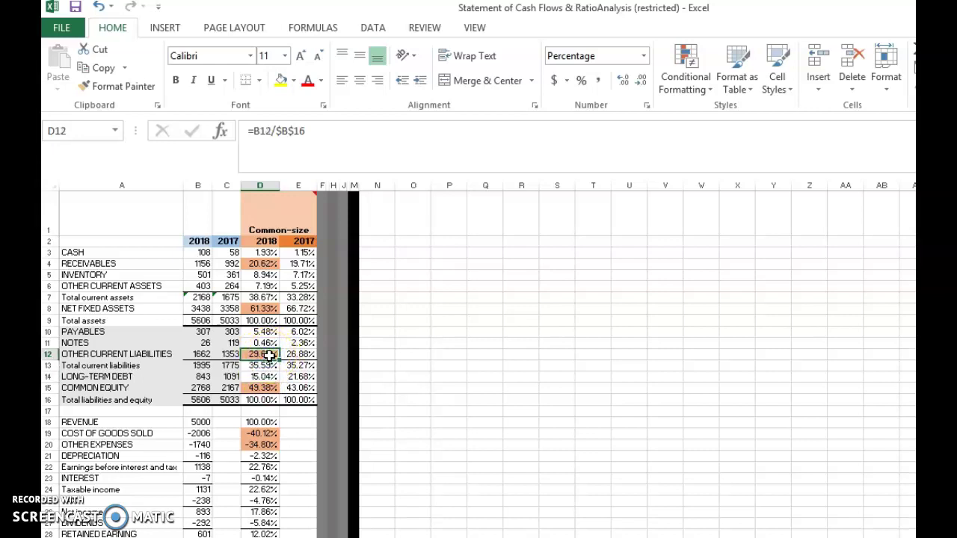